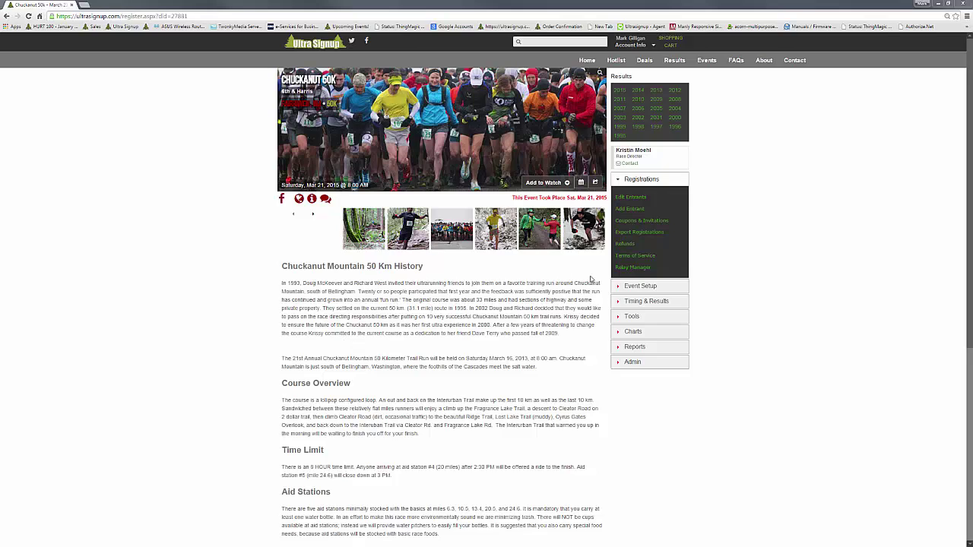
# Open the Results Loader for the Chuckanut 50K event and download the sample CSV.
pyautogui.click(633, 303)
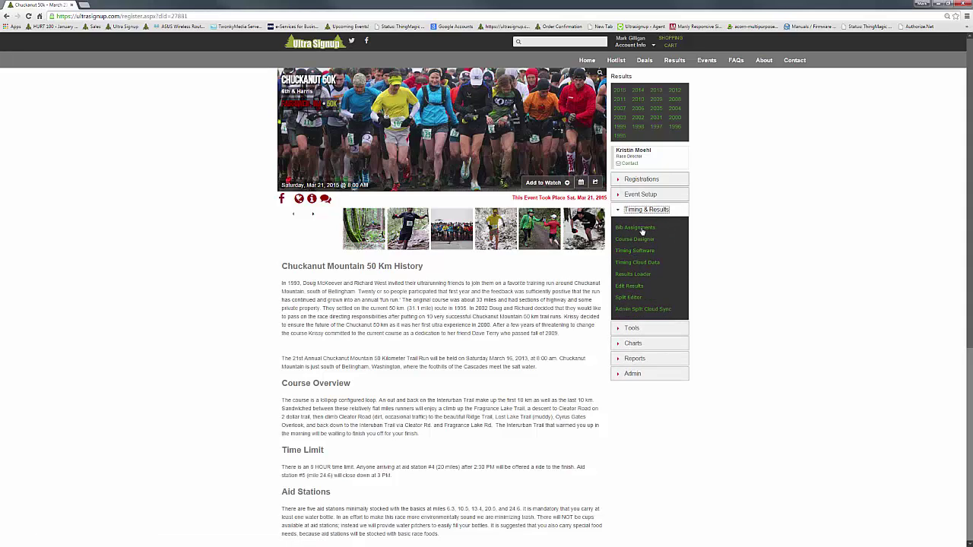
pyautogui.click(632, 275)
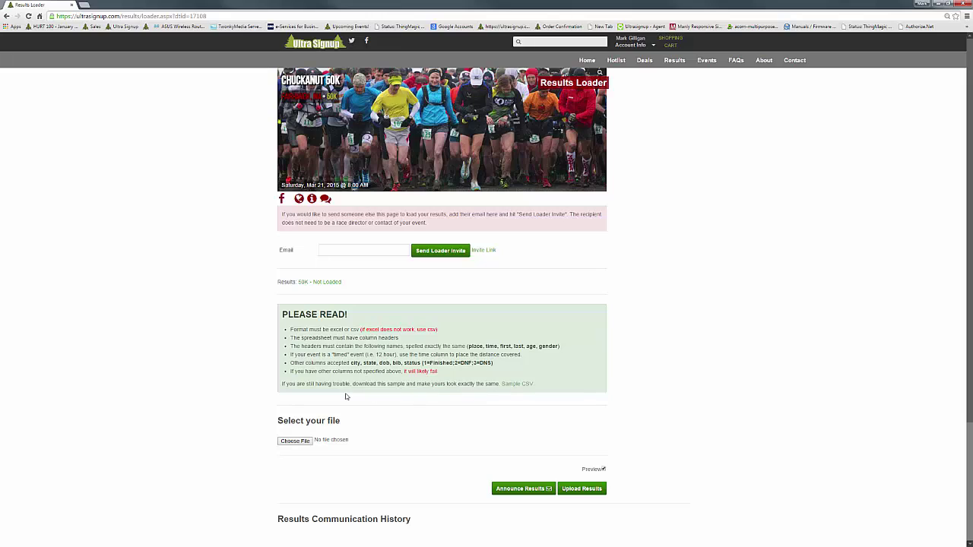
pyautogui.click(515, 385)
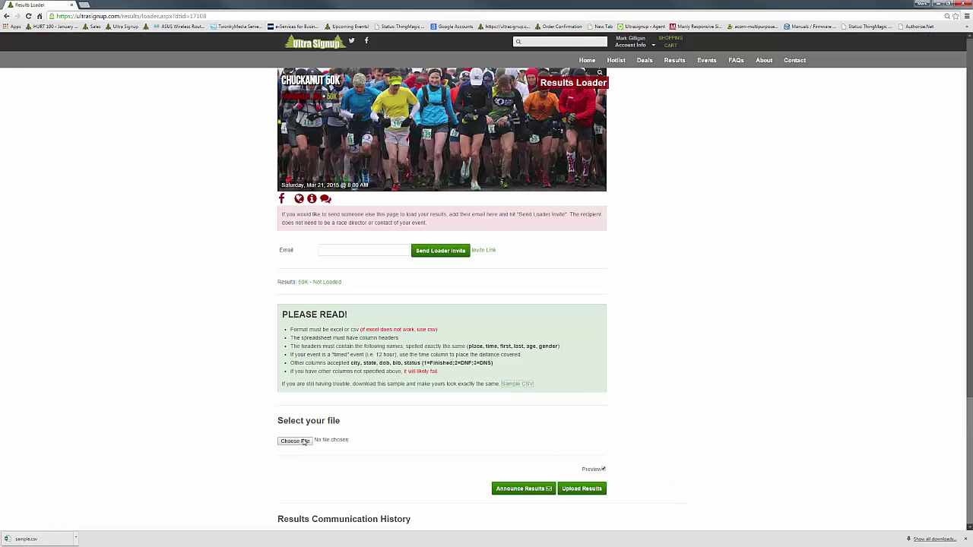
# Open sample.csv in Excel and examine its column headers and the last rows' place, time and status entries.
pyautogui.click(50, 541)
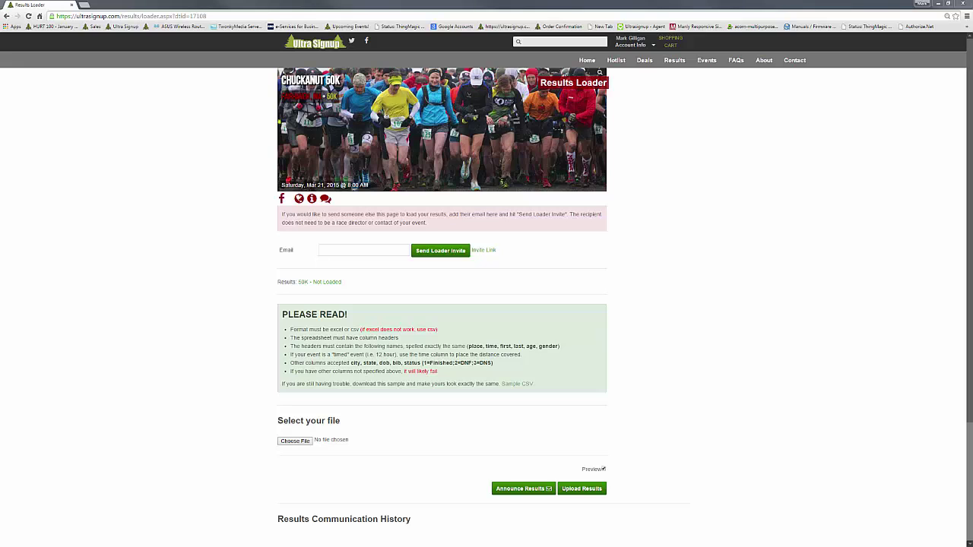
pyautogui.moveTo(0, 122); pyautogui.dragTo(576, 149)
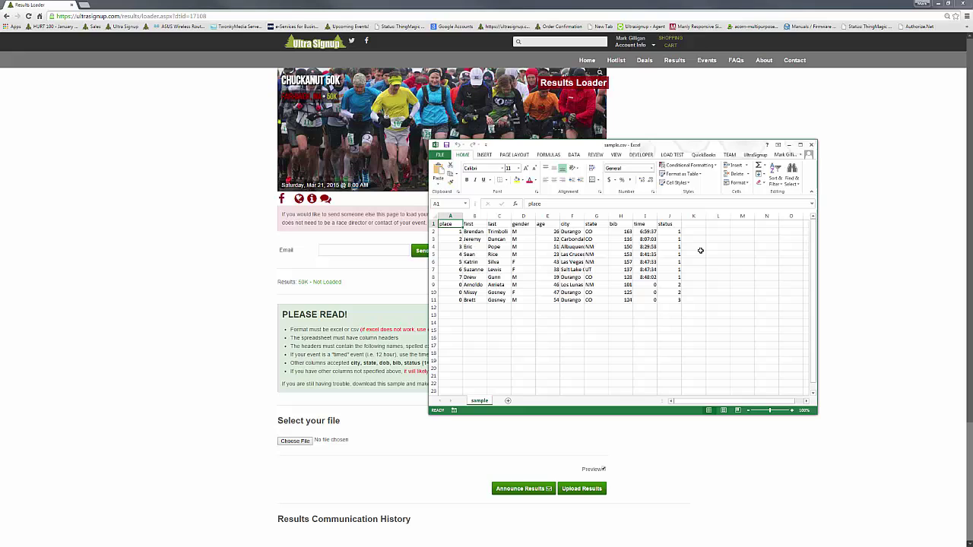
pyautogui.moveTo(651, 145); pyautogui.dragTo(639, 163)
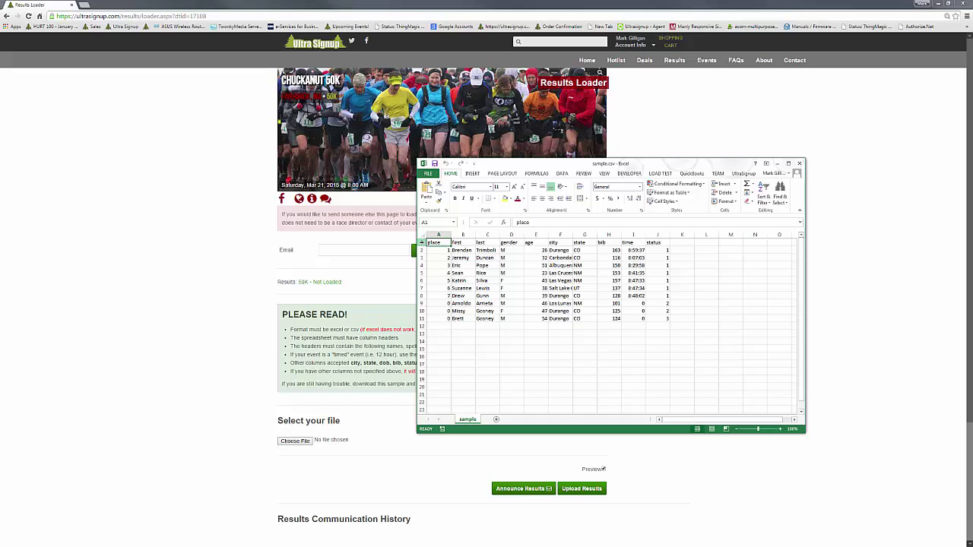
pyautogui.click(424, 242)
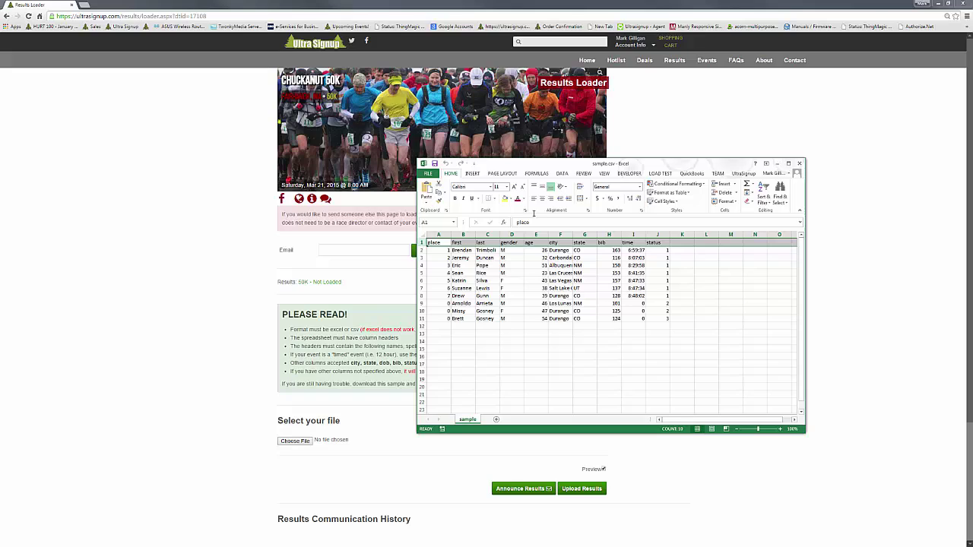
pyautogui.click(548, 243)
pyautogui.moveTo(423, 305)
pyautogui.mouseDown()
pyautogui.moveTo(423, 327)
pyautogui.moveTo(423, 318)
pyautogui.mouseUp()
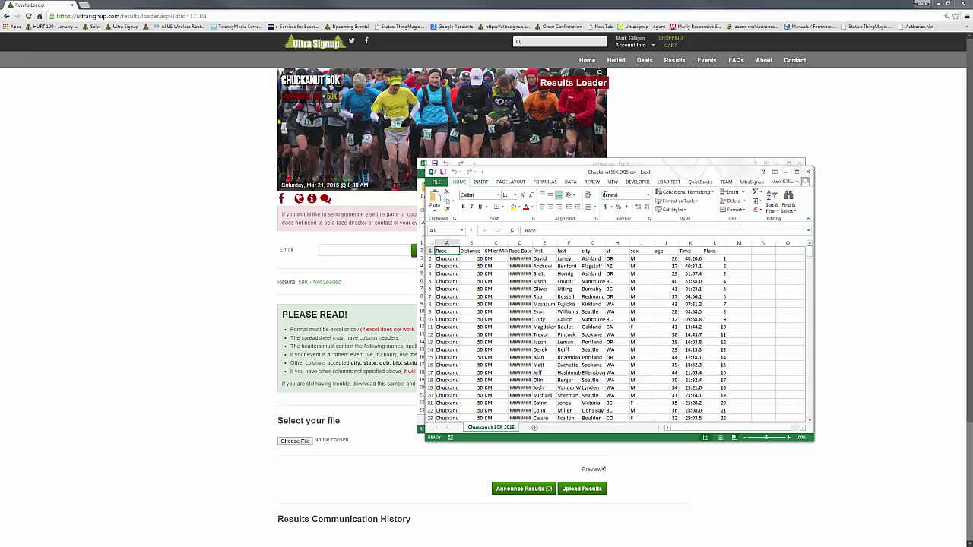
# Close sample.csv and move the Chuckanut 50K 2015.csv workbook clear for viewing.
pyautogui.moveTo(624, 176); pyautogui.dragTo(507, 224)
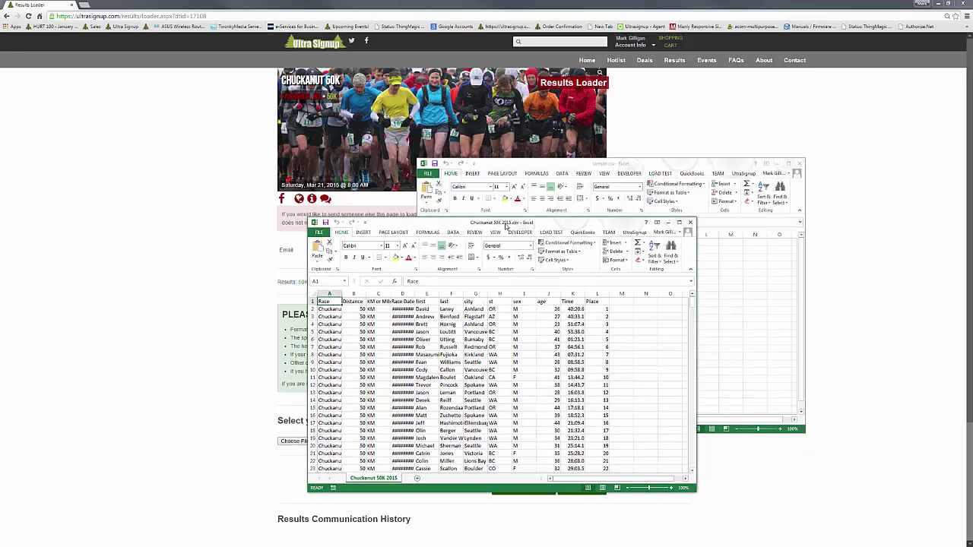
pyautogui.click(798, 165)
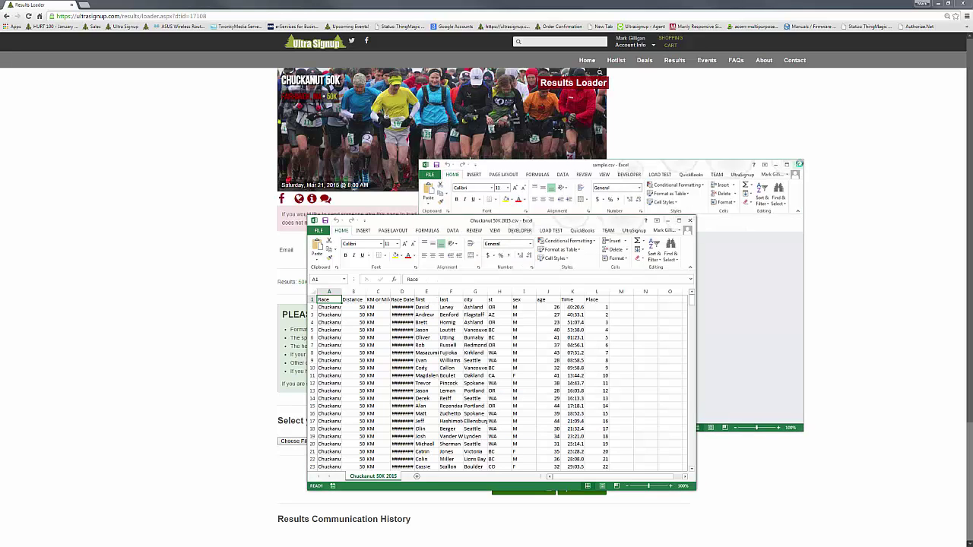
pyautogui.moveTo(556, 222); pyautogui.dragTo(599, 133)
# Examine the full stored values behind the first two finish times in the Time column.
pyautogui.click(616, 219)
pyautogui.click(616, 226)
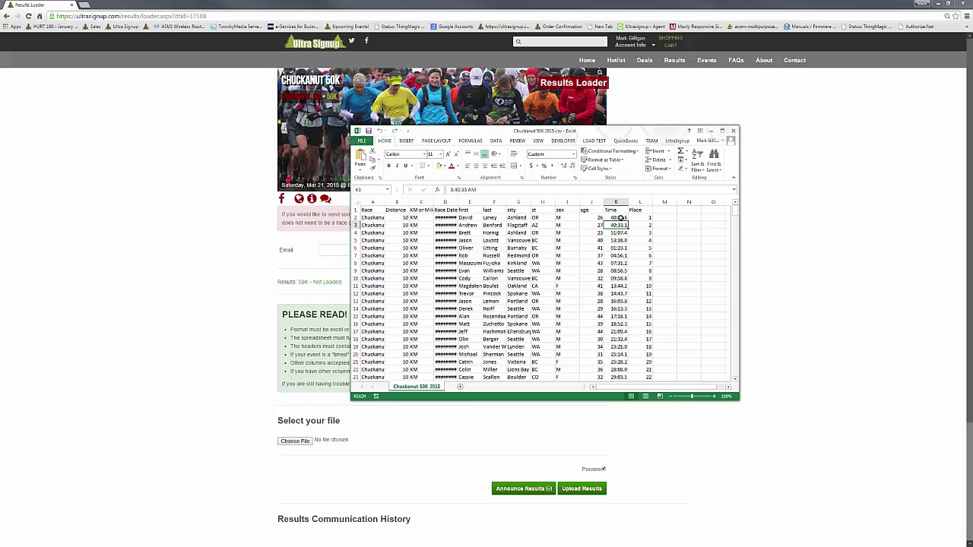
pyautogui.click(617, 219)
pyautogui.moveTo(478, 189); pyautogui.dragTo(447, 189)
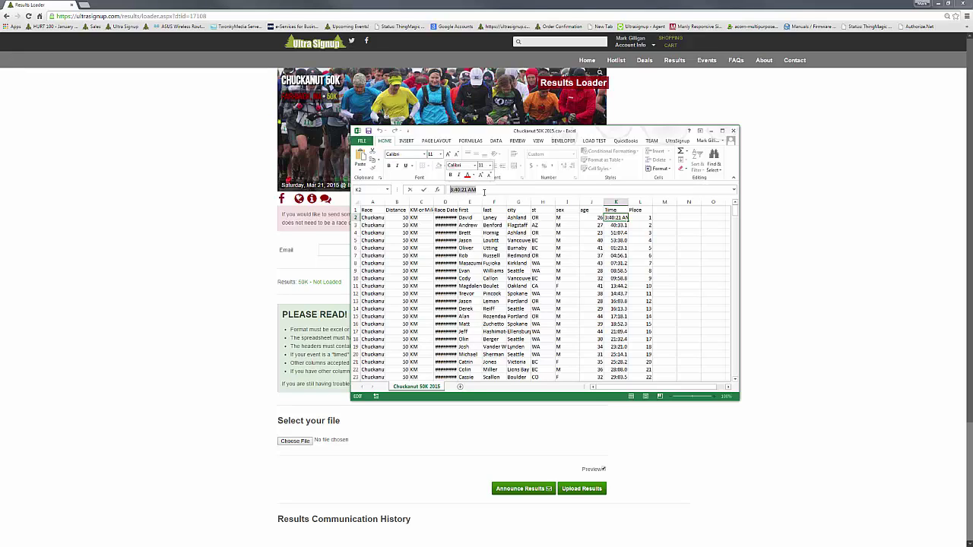
pyautogui.click(613, 228)
pyautogui.click(616, 218)
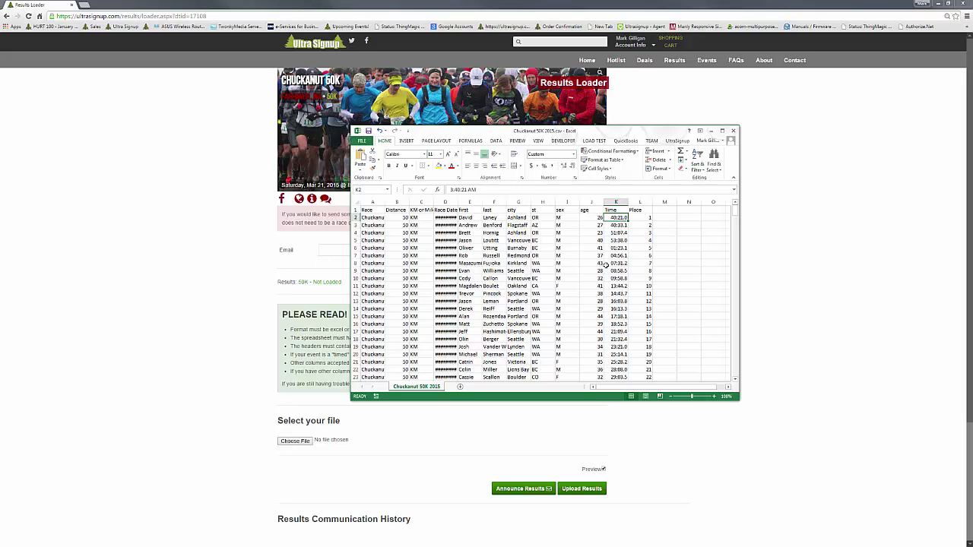
# Switch to File Explorer and open UltraSignUp results Chuckanut 50K 2015.csv from C:\data in TextPad.
pyautogui.hotkey('alt', 'Tab')
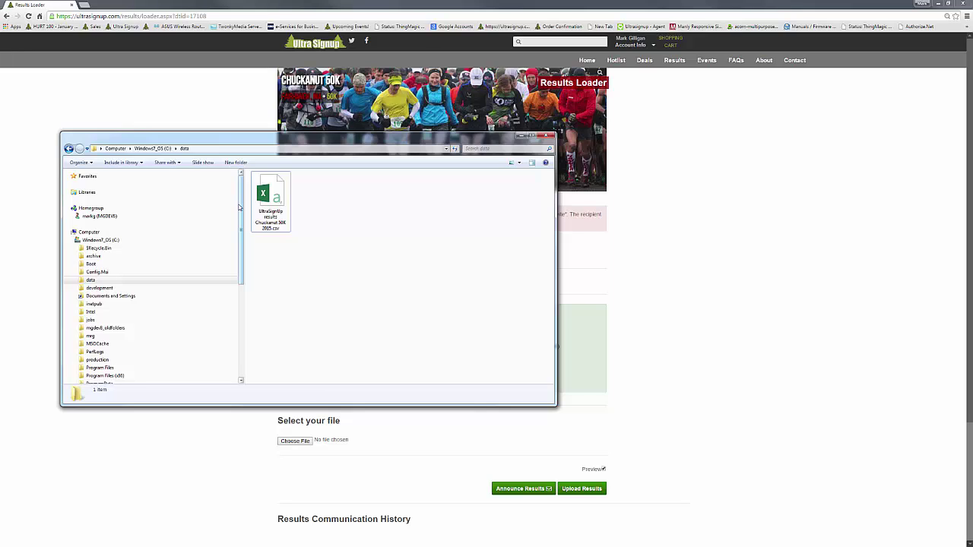
pyautogui.rightClick(278, 215)
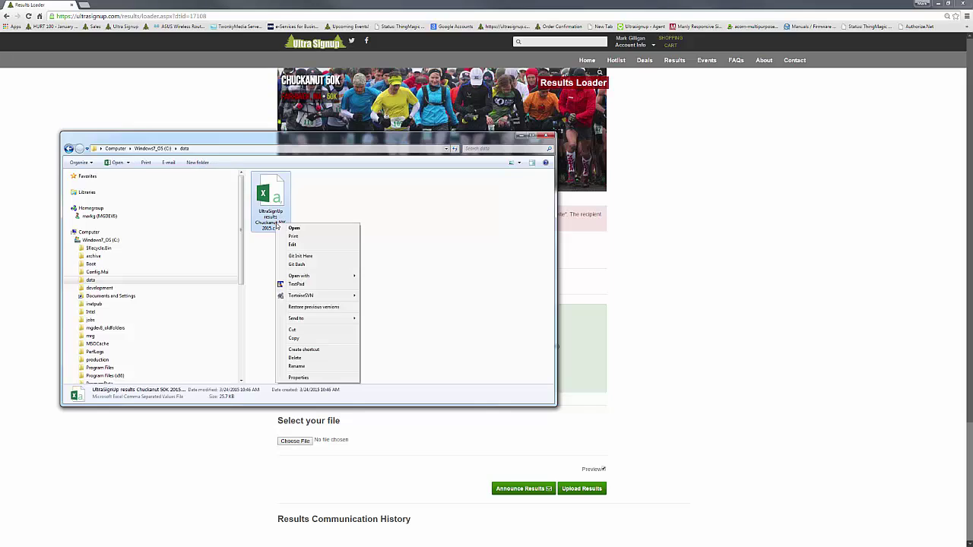
pyautogui.click(295, 286)
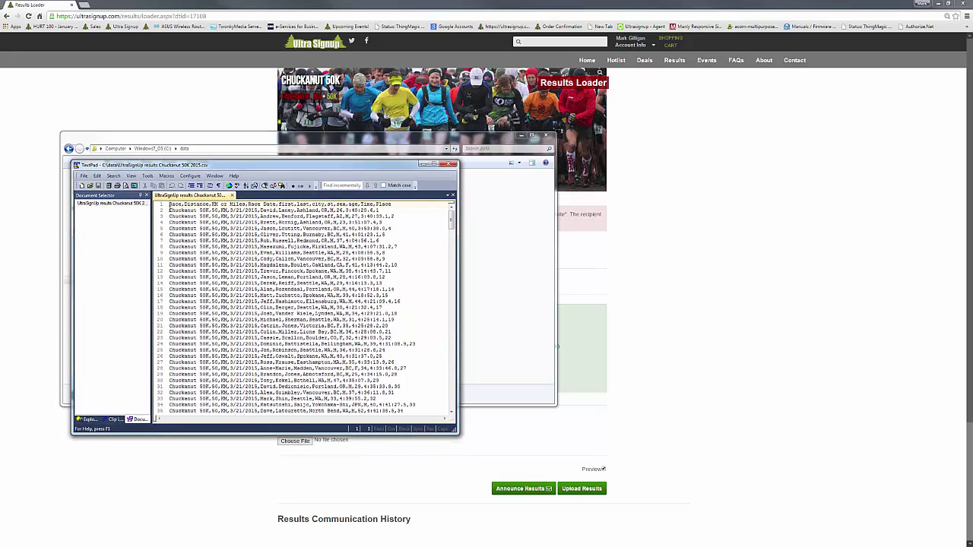
# Examine the raw comma-separated runner lines and the first runner's finish time in the text file.
pyautogui.moveTo(170, 210); pyautogui.dragTo(386, 208)
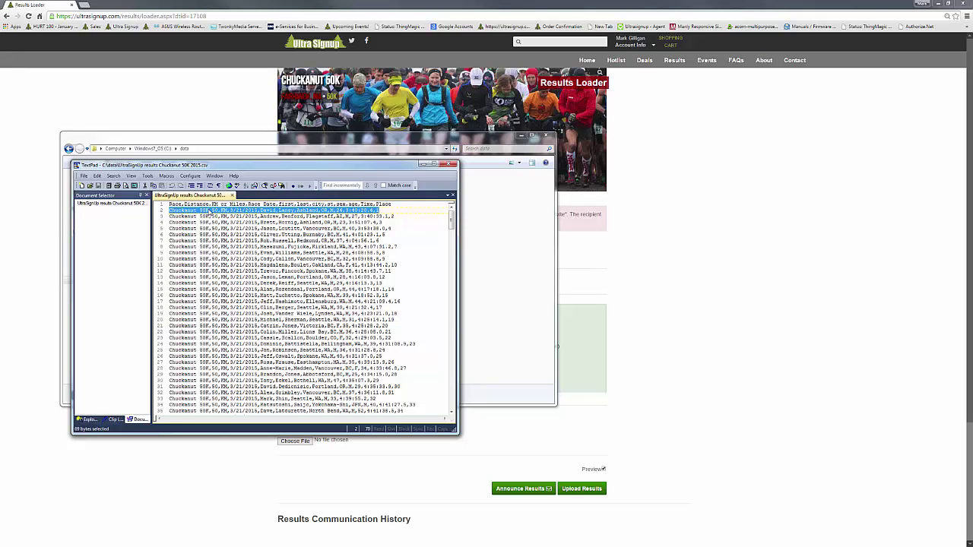
pyautogui.click(222, 216)
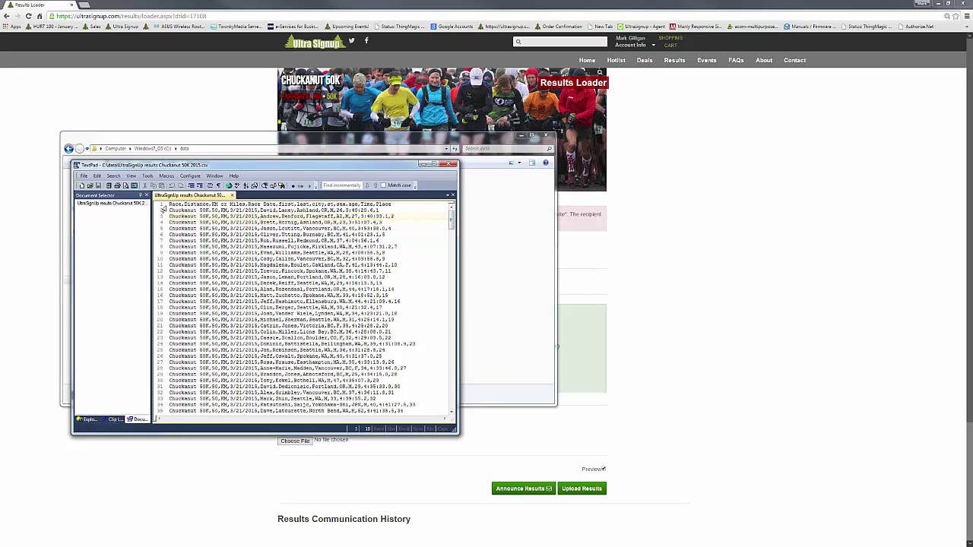
pyautogui.moveTo(163, 205); pyautogui.dragTo(171, 296)
pyautogui.click(239, 241)
pyautogui.moveTo(453, 221)
pyautogui.mouseDown()
pyautogui.moveTo(459, 352)
pyautogui.moveTo(461, 212)
pyautogui.mouseUp()
pyautogui.moveTo(346, 210); pyautogui.dragTo(373, 210)
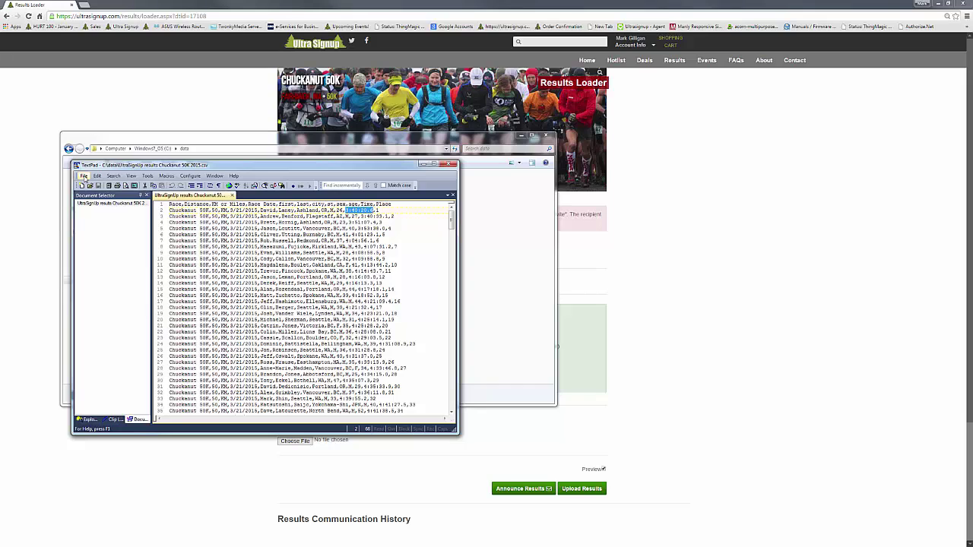
# Save a copy of the results file as UltraSignUp results Chuckanut 50K 2015.txt in C:\data and close TextPad.
pyautogui.click(84, 176)
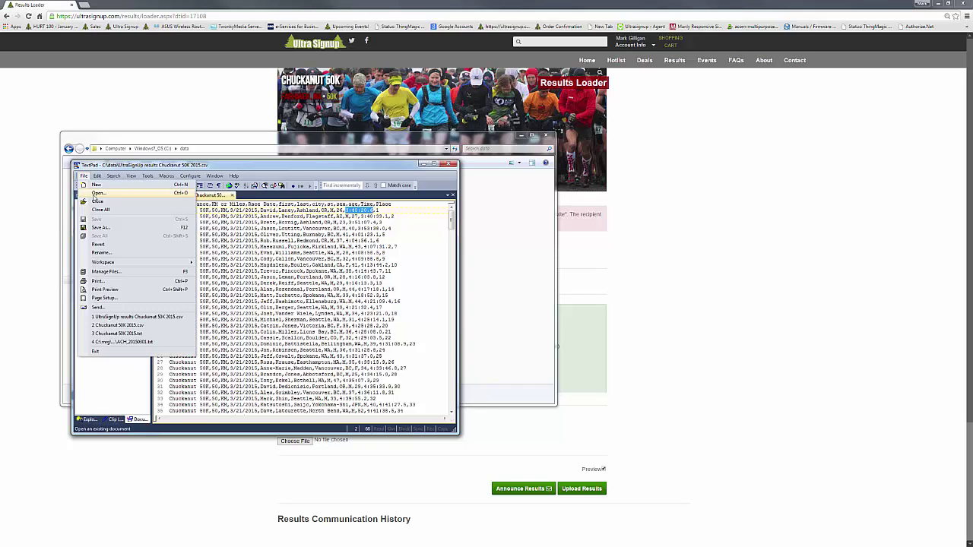
pyautogui.click(102, 229)
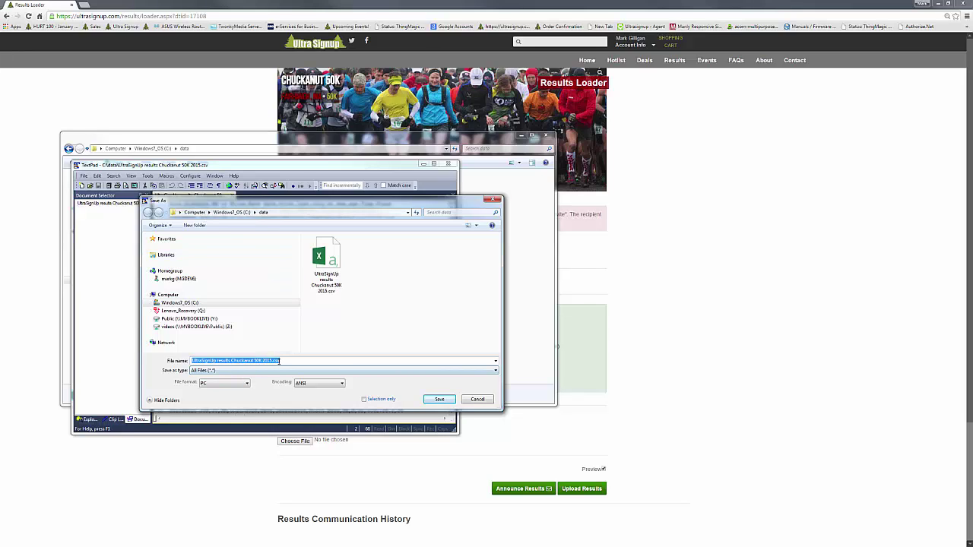
pyautogui.doubleClick(276, 360)
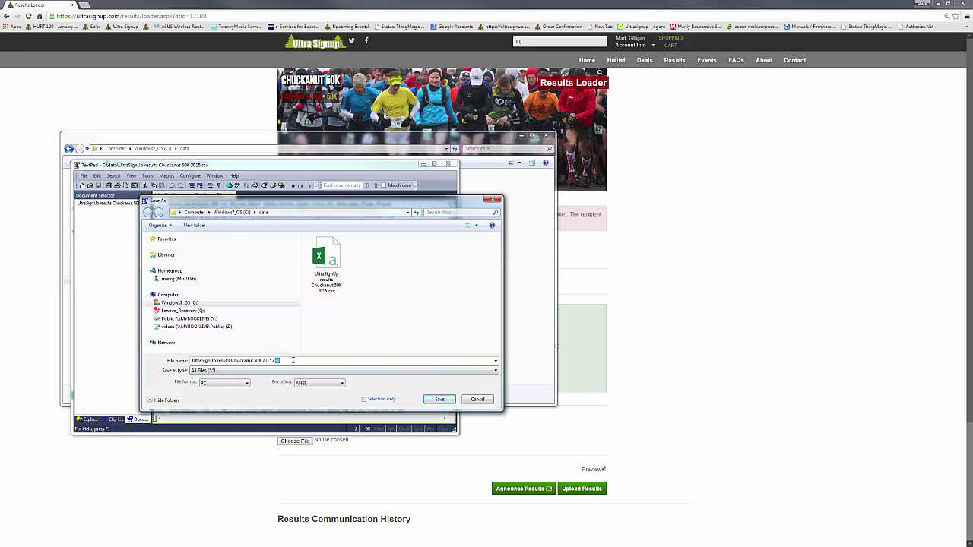
pyautogui.write('txt')
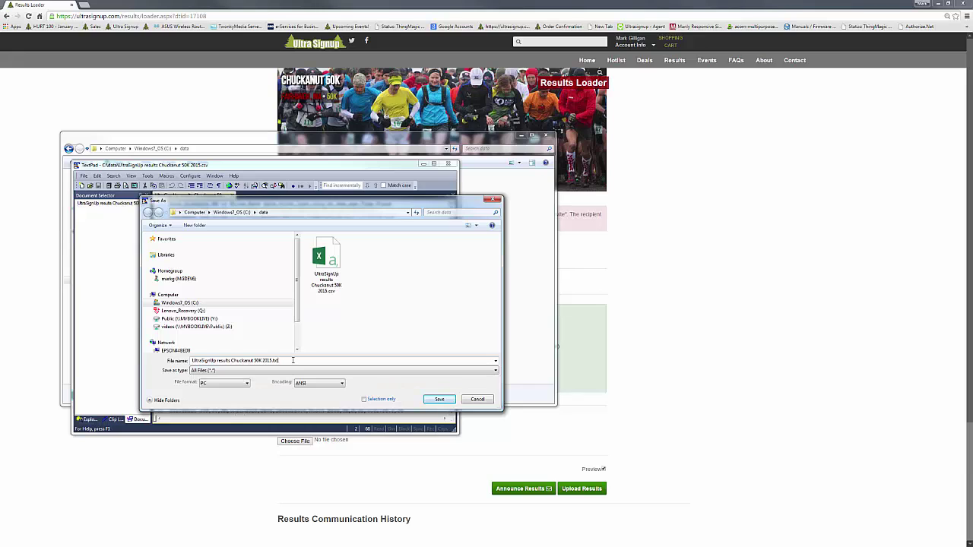
pyautogui.press('Return')
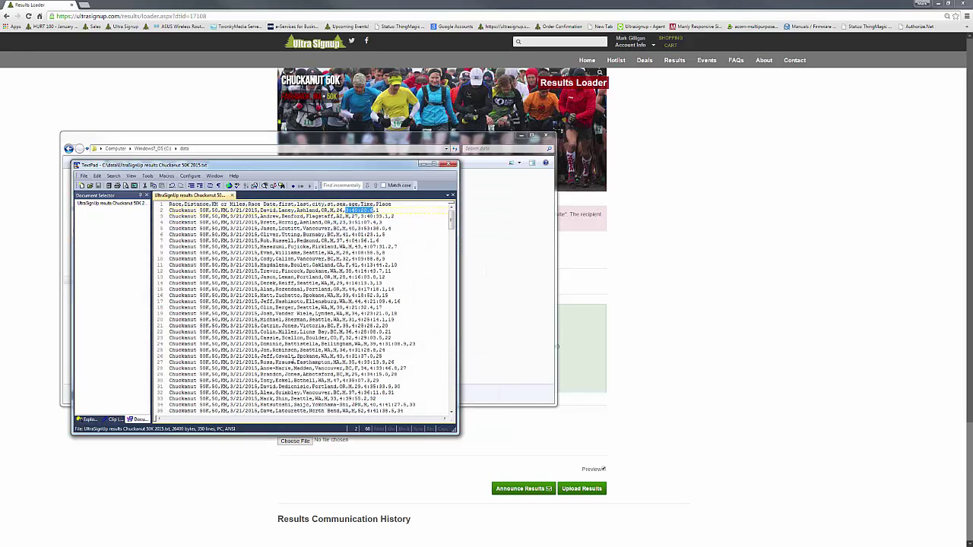
pyautogui.click(449, 165)
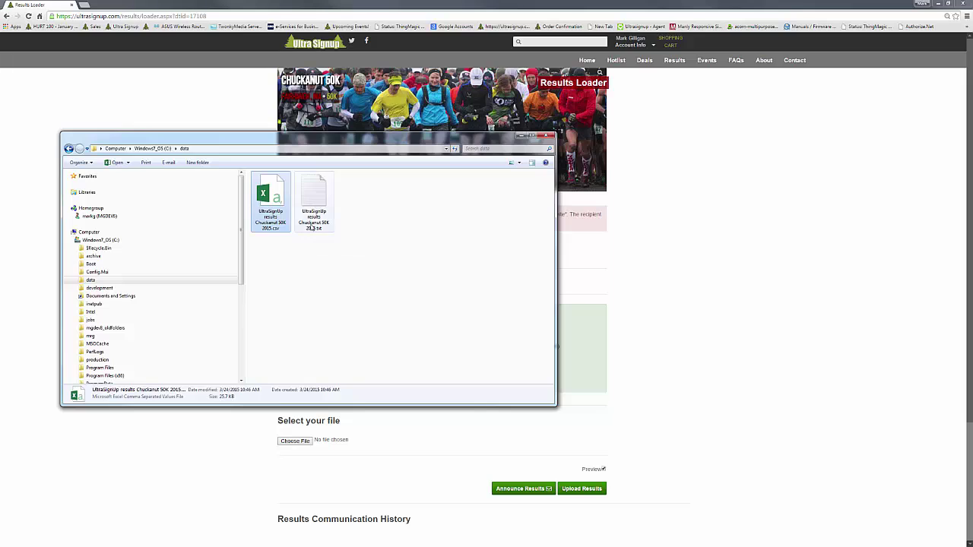
# Switch to Excel and browse to the data folder on the C: drive in its Open dialog.
pyautogui.click(312, 226)
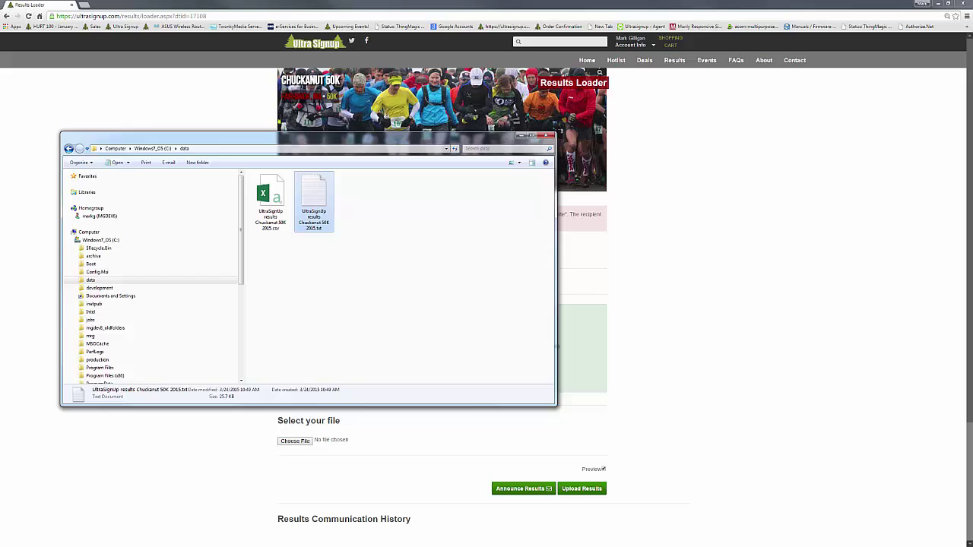
pyautogui.press('Return')
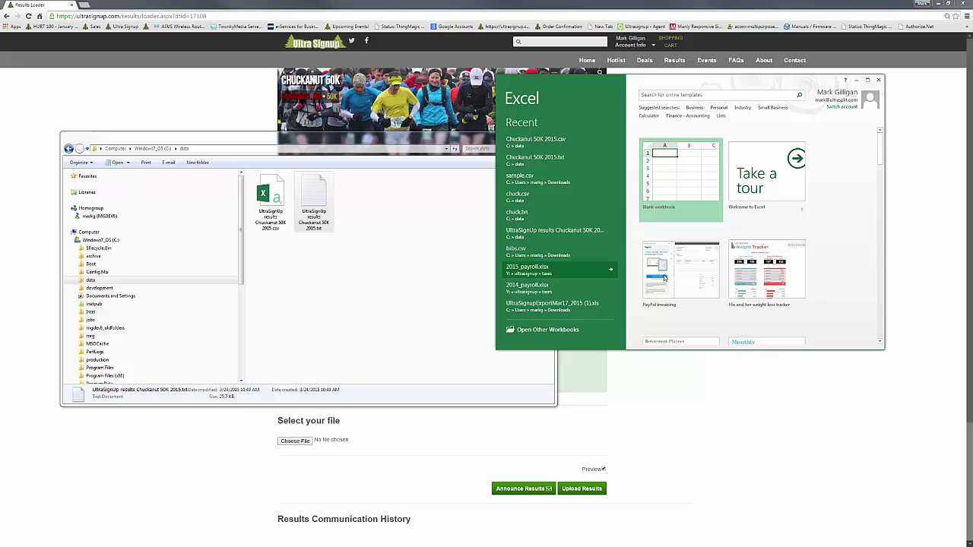
pyautogui.click(549, 330)
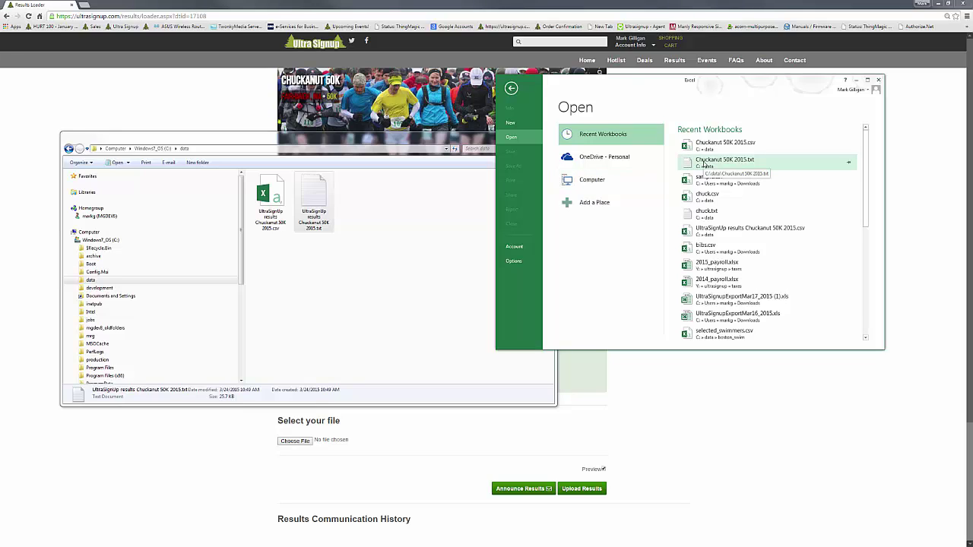
pyautogui.click(606, 183)
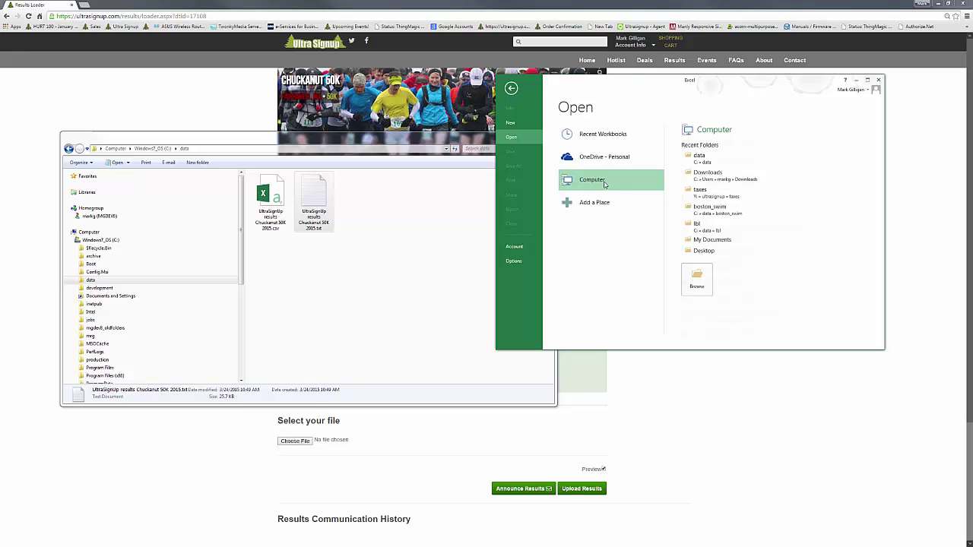
pyautogui.click(694, 160)
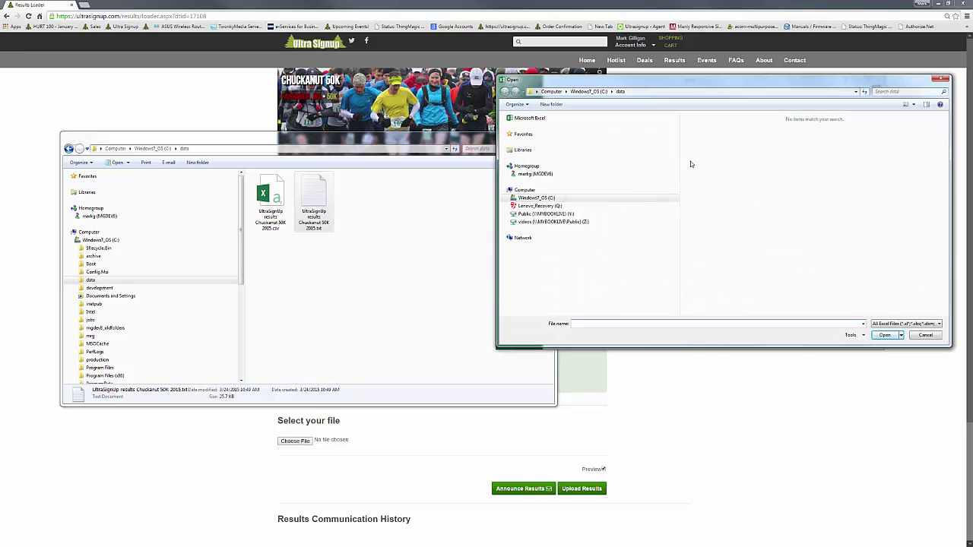
pyautogui.click(512, 198)
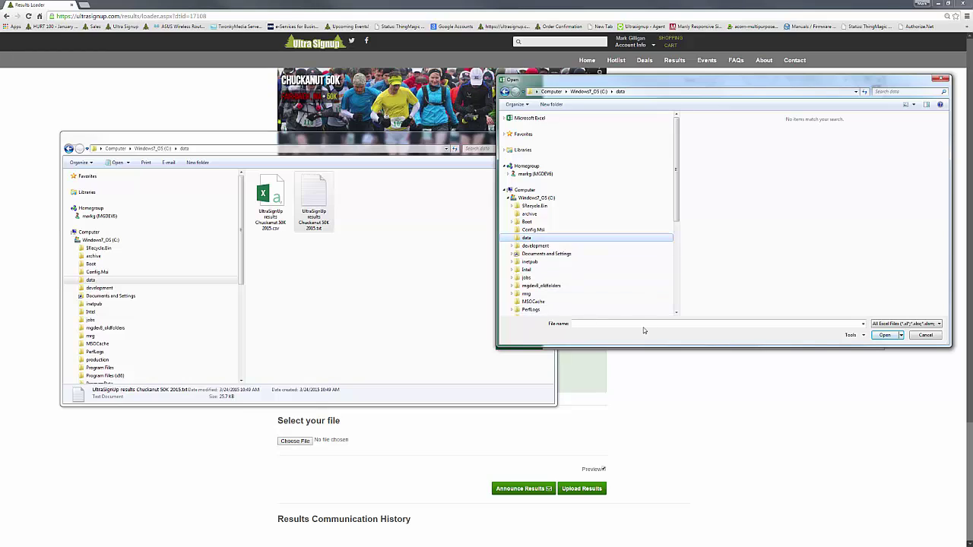
# List all file types and open UltraSignUp results Chuckanut 50K 2015.txt for text import.
pyautogui.click(895, 325)
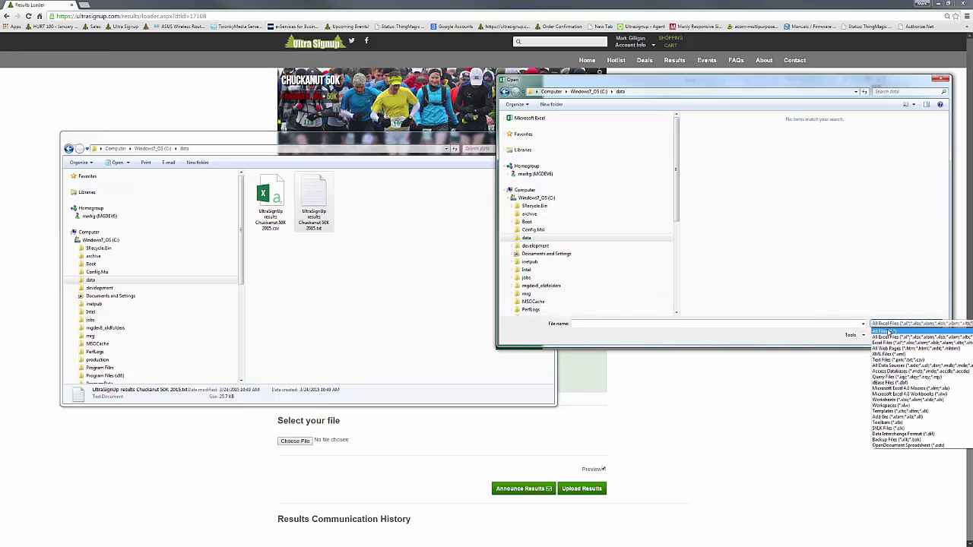
pyautogui.click(888, 331)
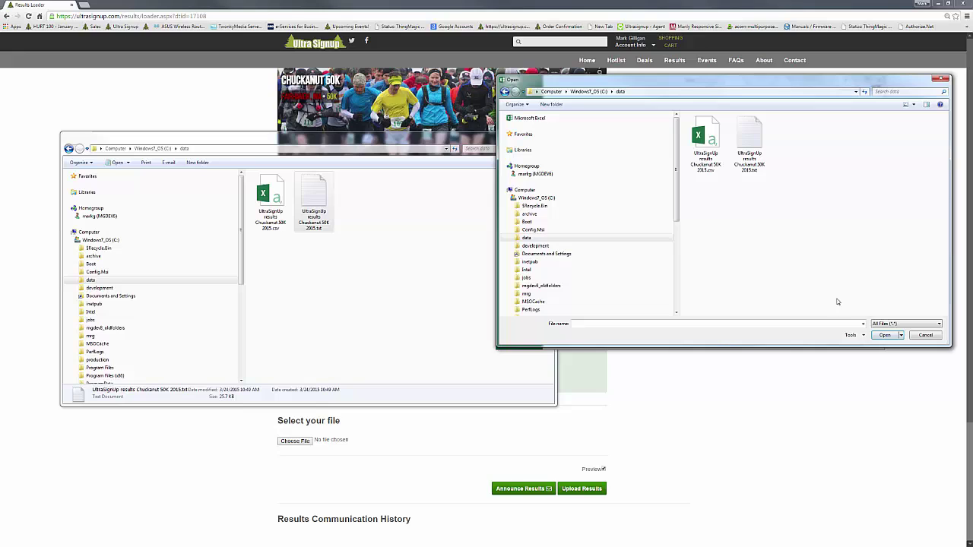
pyautogui.click(751, 148)
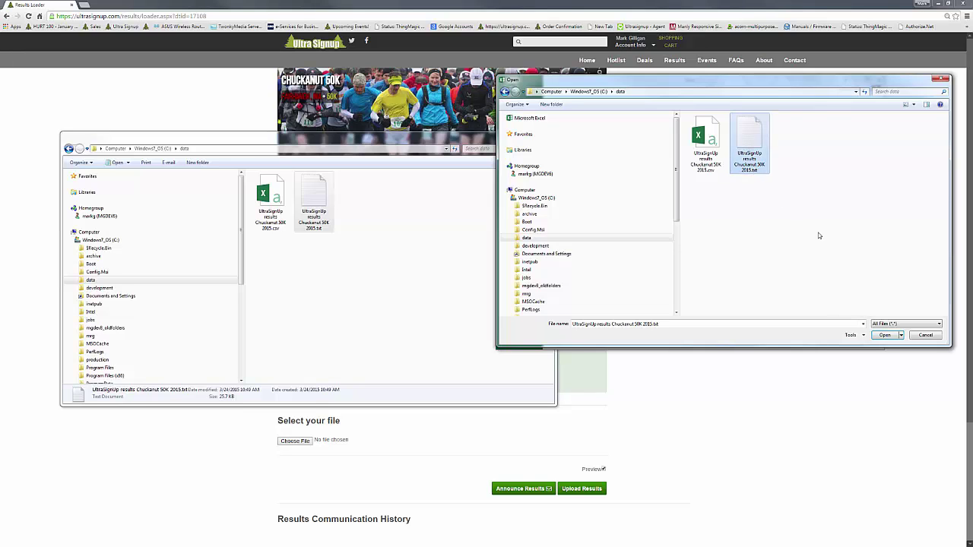
pyautogui.click(882, 336)
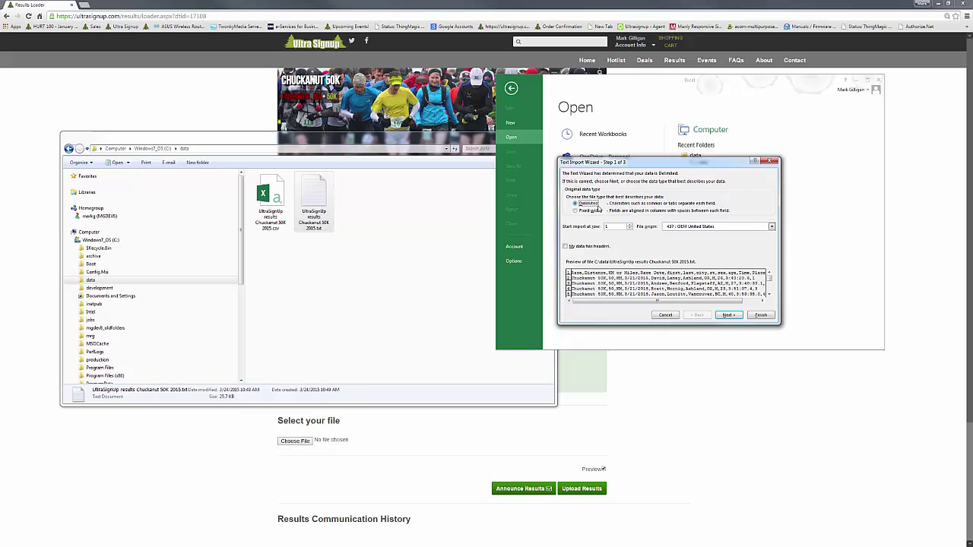
# Set the text import to delimited data with headers and add comma as a delimiter.
pyautogui.click(566, 247)
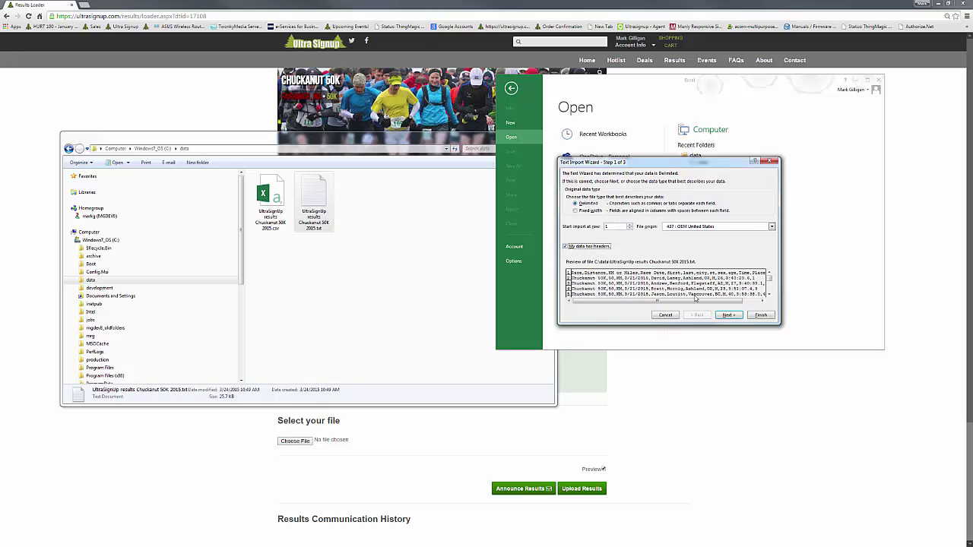
pyautogui.click(727, 316)
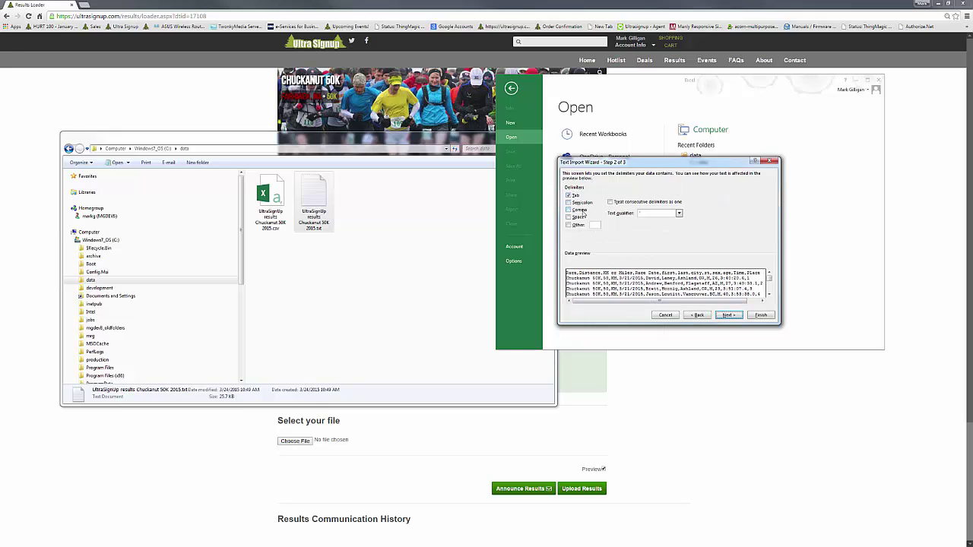
pyautogui.click(570, 211)
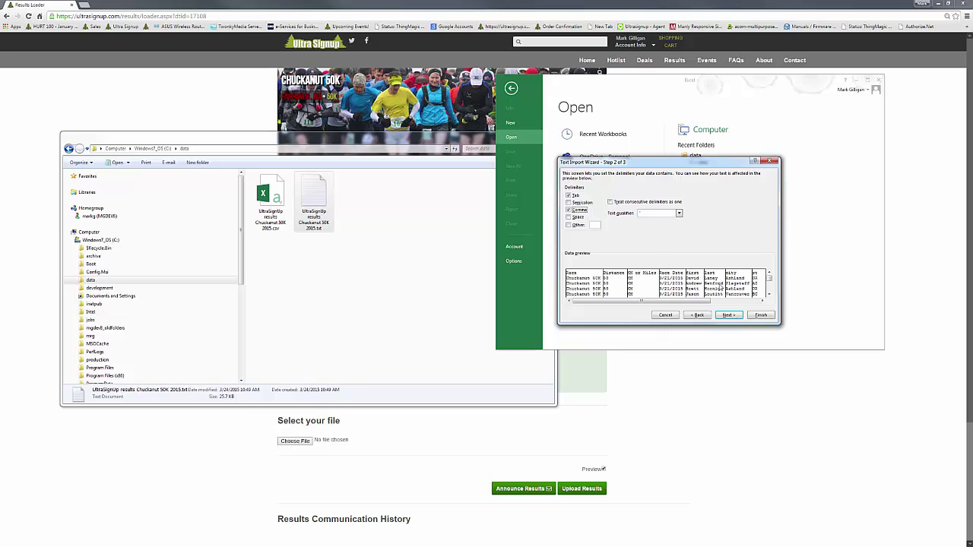
pyautogui.moveTo(701, 305); pyautogui.dragTo(753, 306)
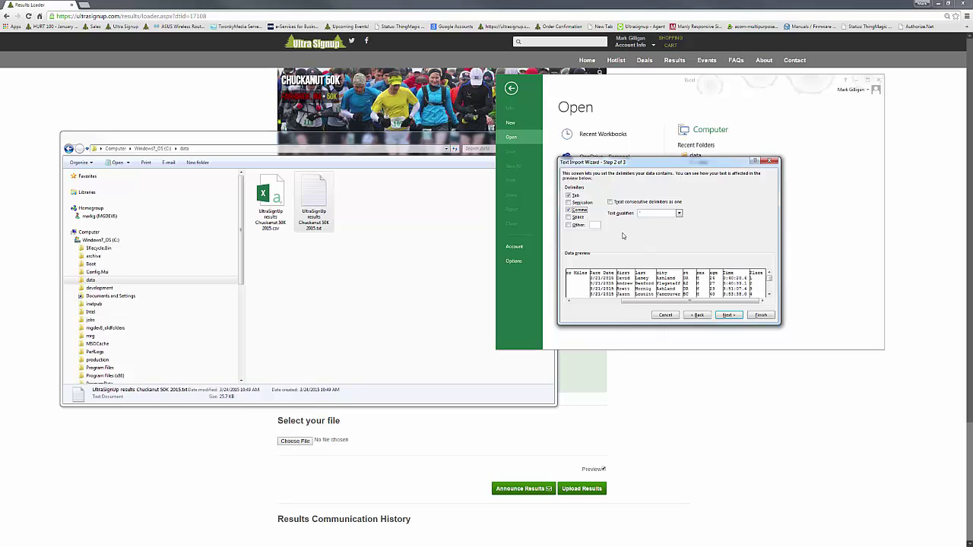
pyautogui.click(734, 318)
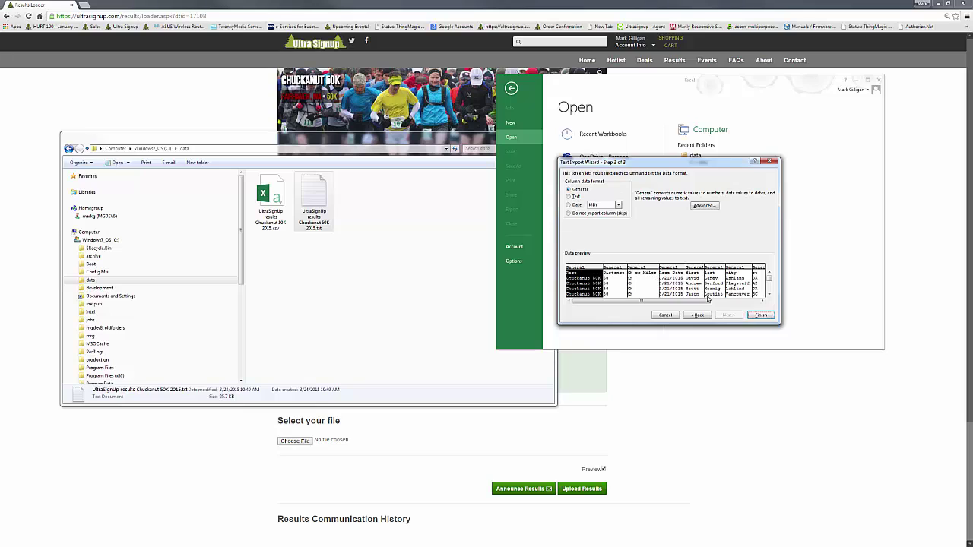
# Format the Time column as Text and finish importing the results file.
pyautogui.moveTo(701, 303); pyautogui.dragTo(733, 305)
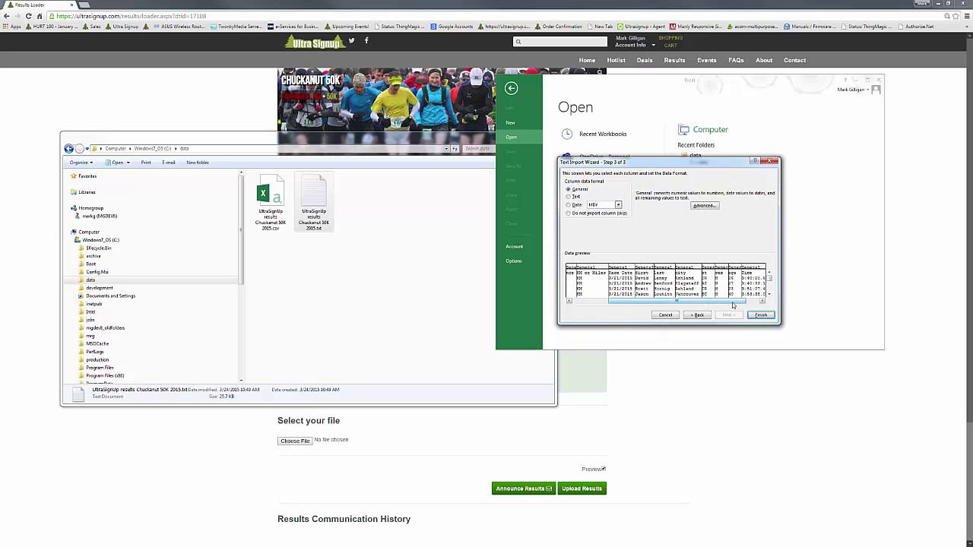
pyautogui.click(750, 268)
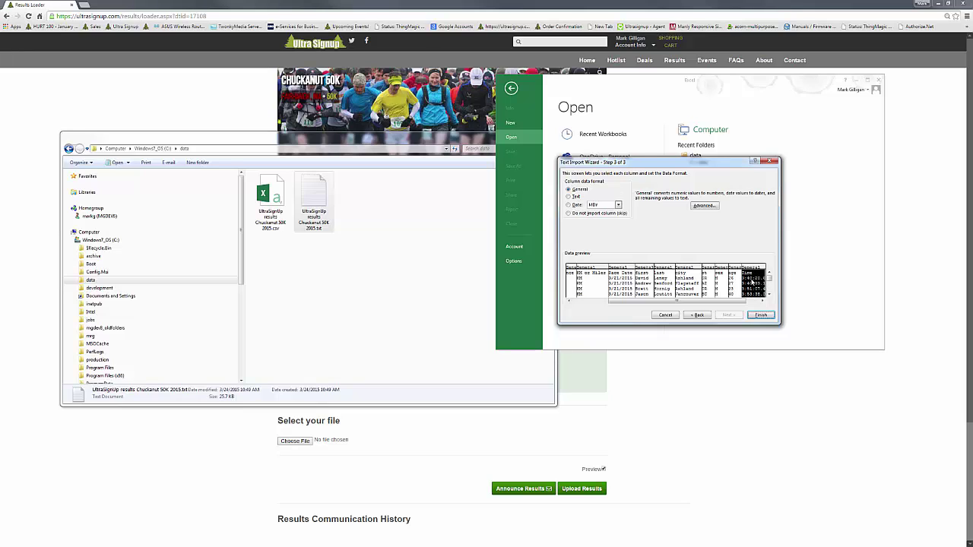
pyautogui.click(569, 197)
pyautogui.click(577, 196)
pyautogui.click(760, 314)
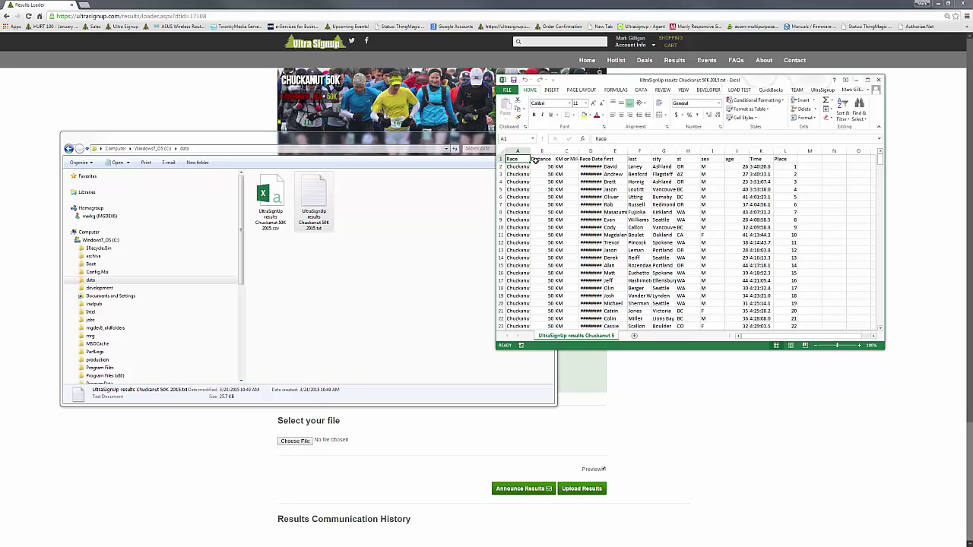
# Delete the Race, Distance, KM or Miles and Race Date columns from the sheet.
pyautogui.moveTo(517, 151); pyautogui.dragTo(590, 151)
pyautogui.rightClick(593, 151)
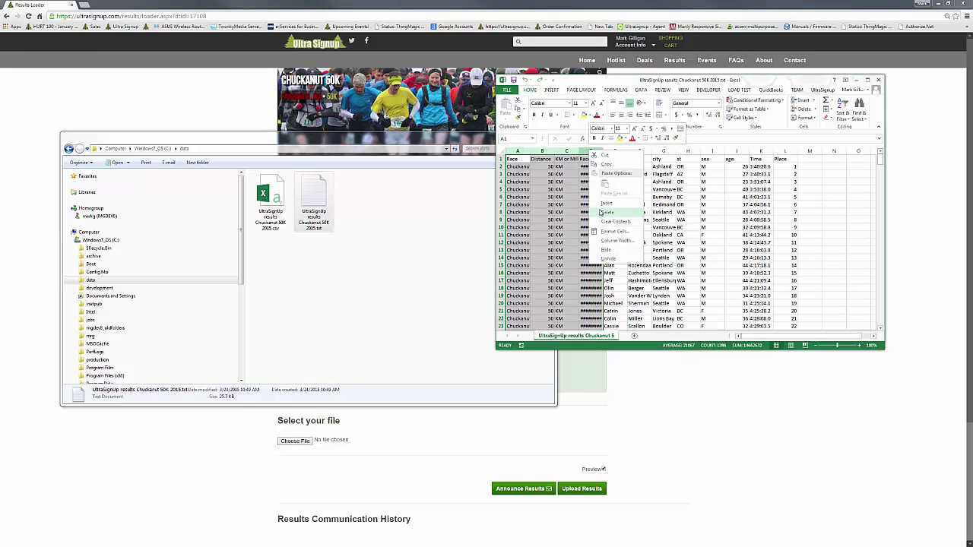
pyautogui.click(602, 213)
pyautogui.click(515, 166)
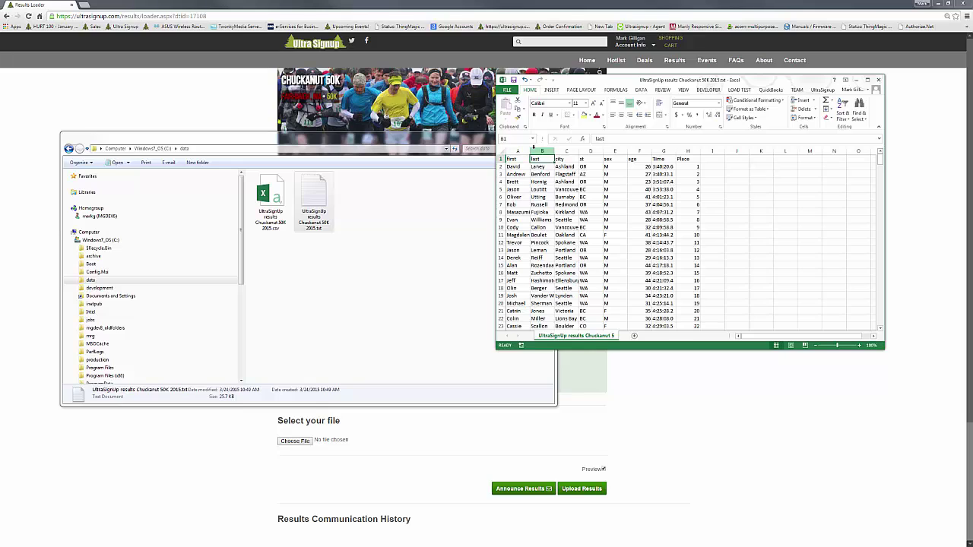
# Rename the st header to state and the sex header to gender.
pyautogui.moveTo(566, 159); pyautogui.dragTo(535, 146)
pyautogui.press('Right')
pyautogui.write('s')
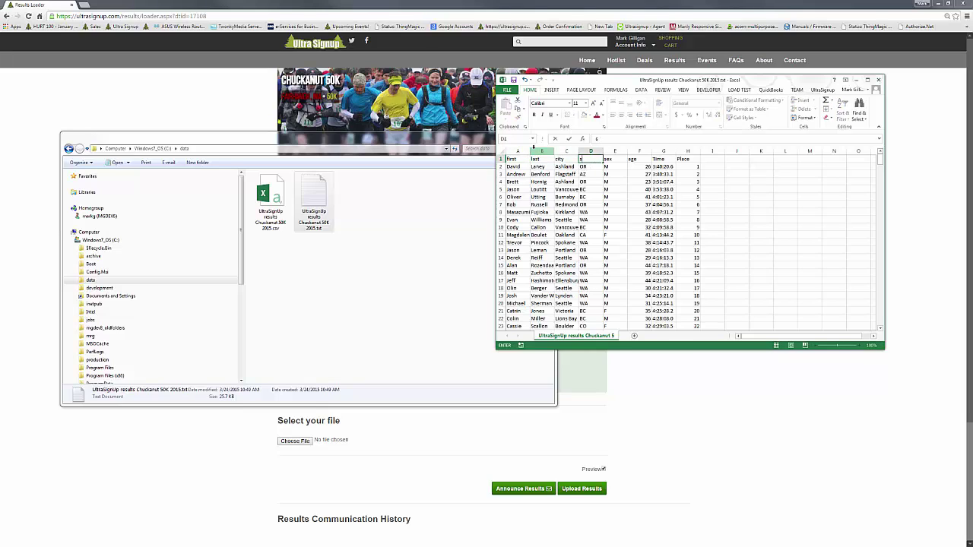
pyautogui.write('tatre')
pyautogui.press('BackSpace')
pyautogui.press('BackSpace')
pyautogui.write('e')
pyautogui.press('Right')
pyautogui.write('ge')
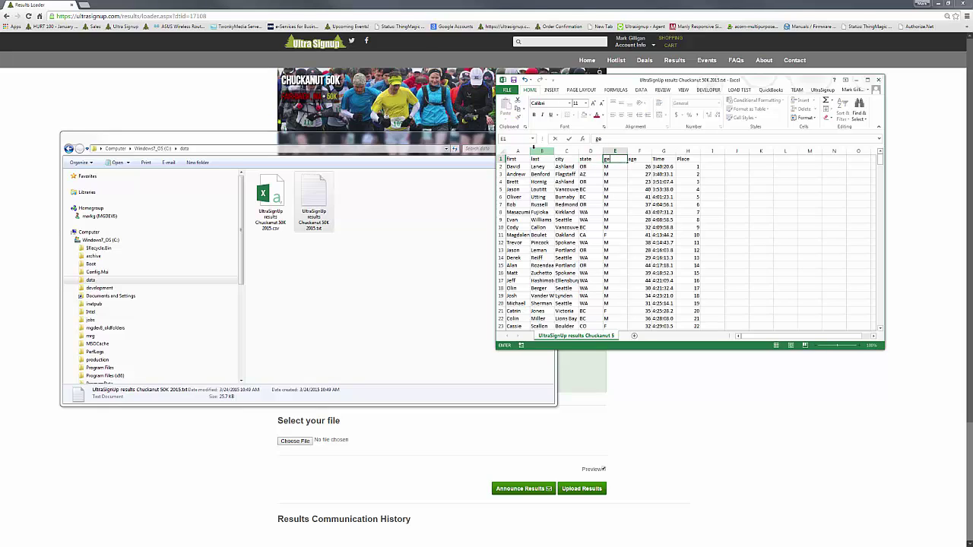
pyautogui.write('nder')
pyautogui.press('Right')
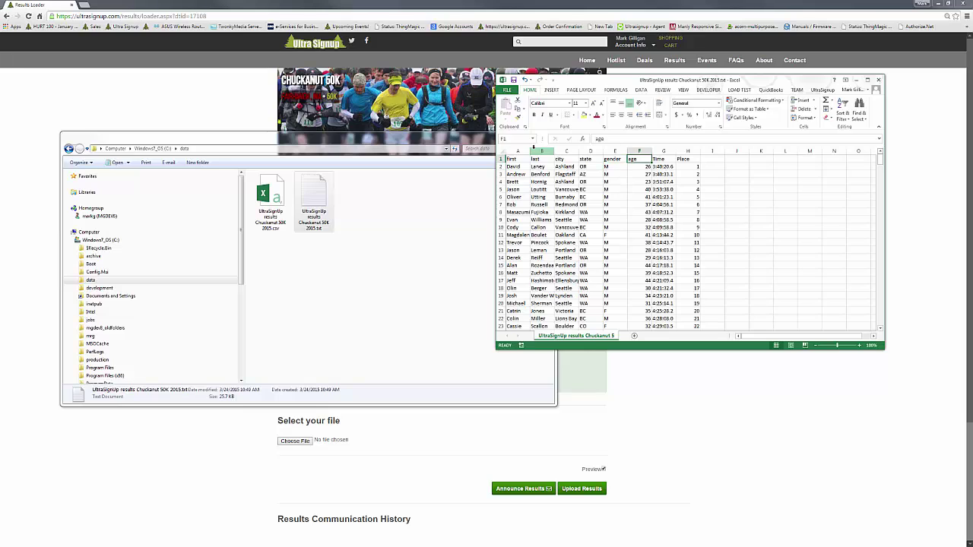
# Add a status header in cell I1, beside the Place column.
pyautogui.press('Right')
pyautogui.press('Right')
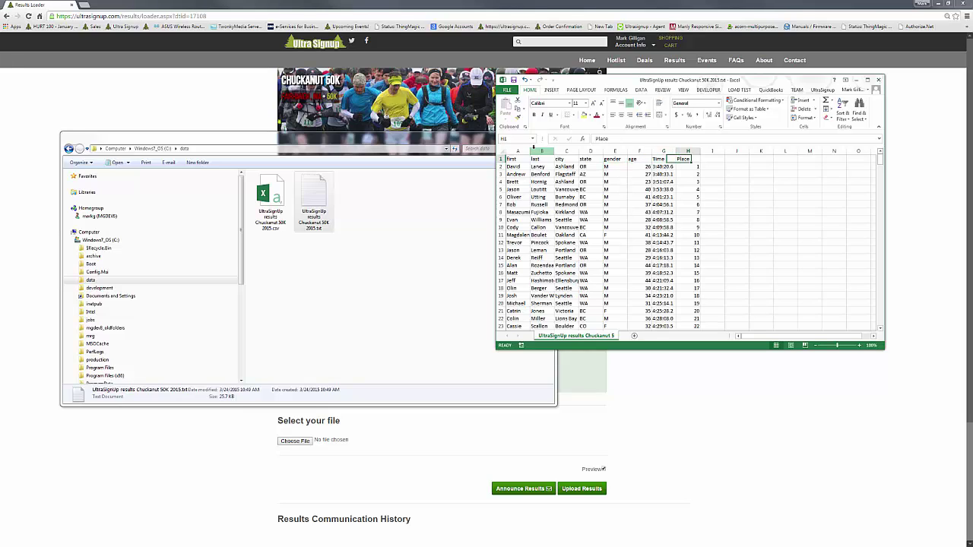
pyautogui.press('Right')
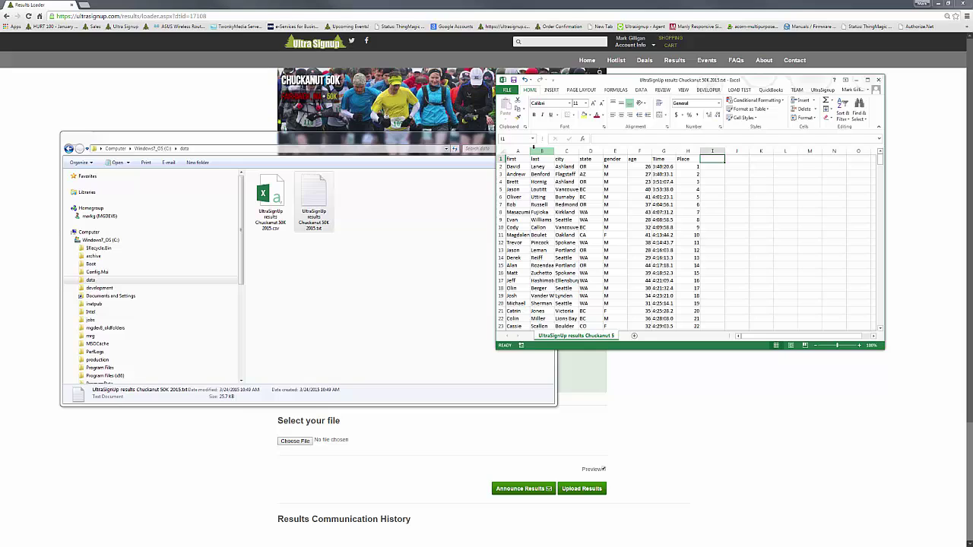
pyautogui.write('statu')
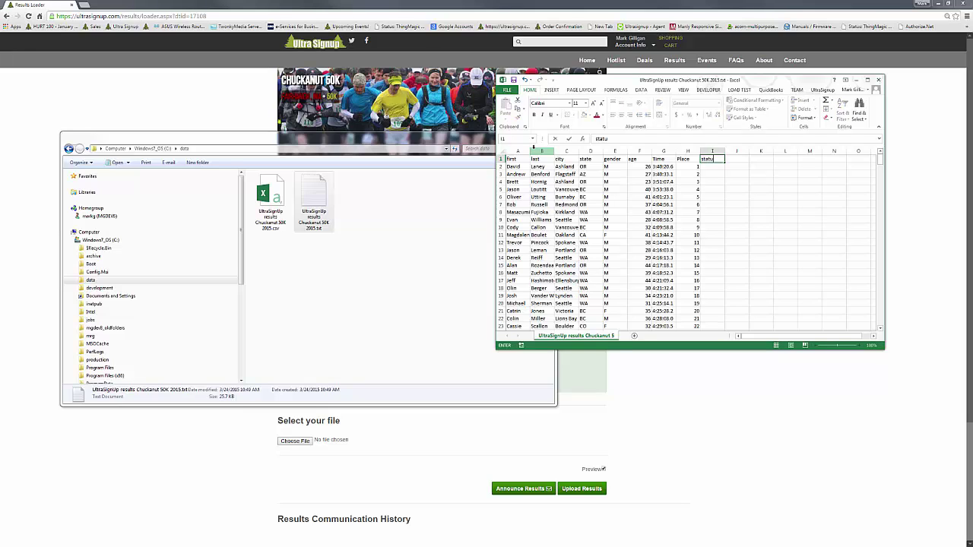
pyautogui.write('s')
pyautogui.press('Return')
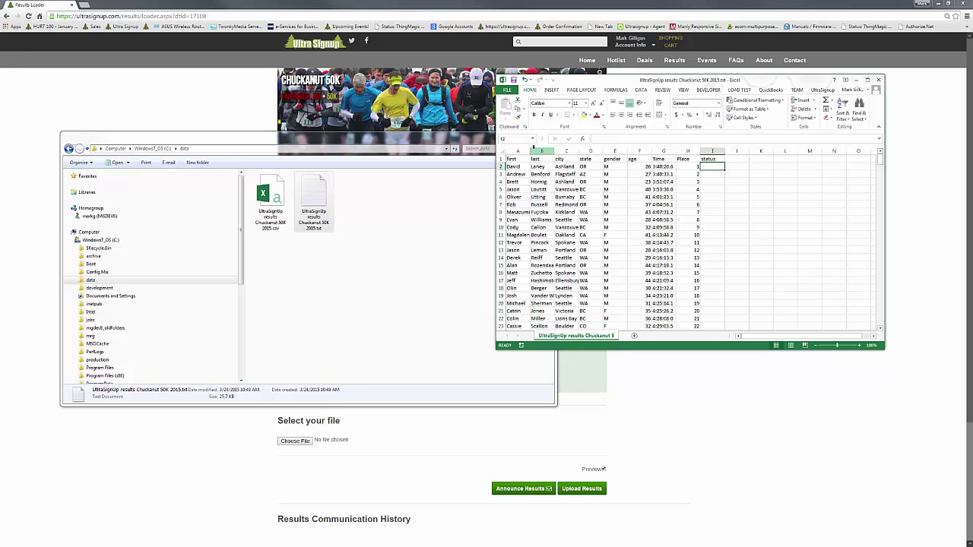
# Enter status 1 for the first runner and copy it down to all finishers through row 329.
pyautogui.write('1')
pyautogui.press('Return')
pyautogui.press('Up')
pyautogui.hotkey('ctrl', 'c')
pyautogui.moveTo(712, 166); pyautogui.dragTo(719, 183)
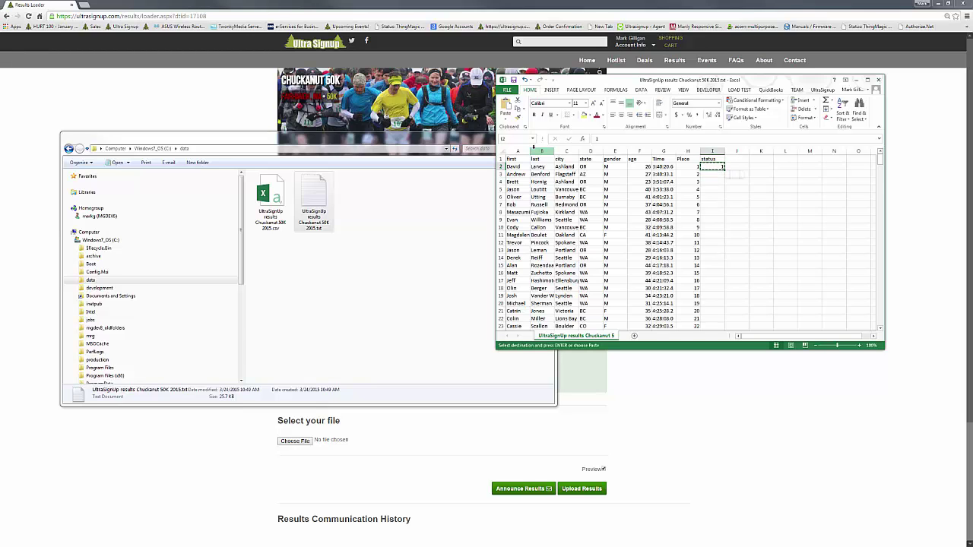
pyautogui.scroll(-20, 718, 183)
pyautogui.scroll(-20, 722, 168)
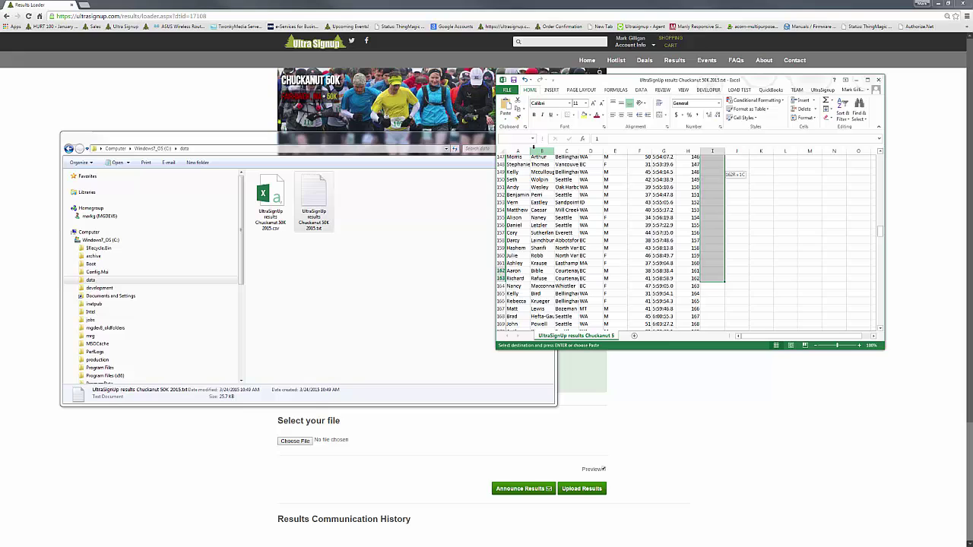
pyautogui.scroll(-8, 724, 168)
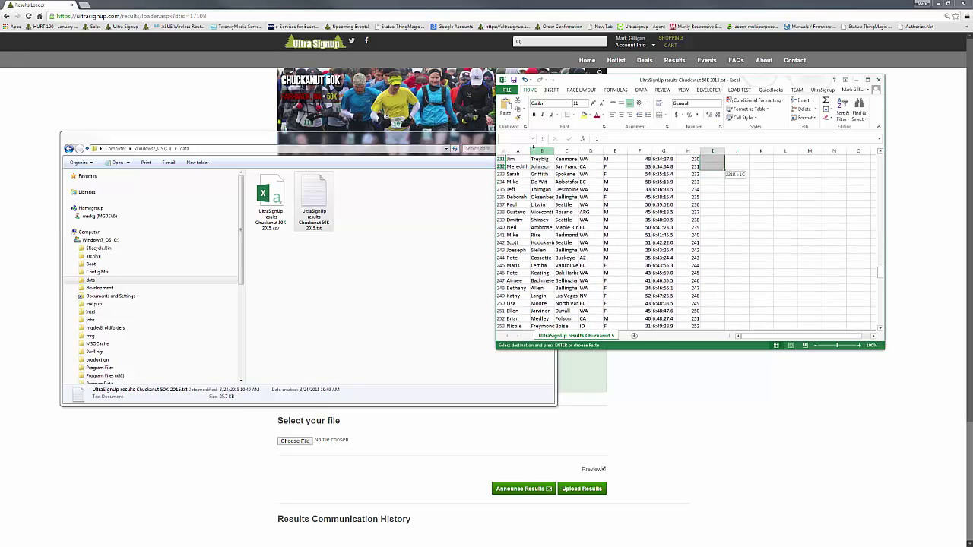
pyautogui.scroll(-20, 724, 167)
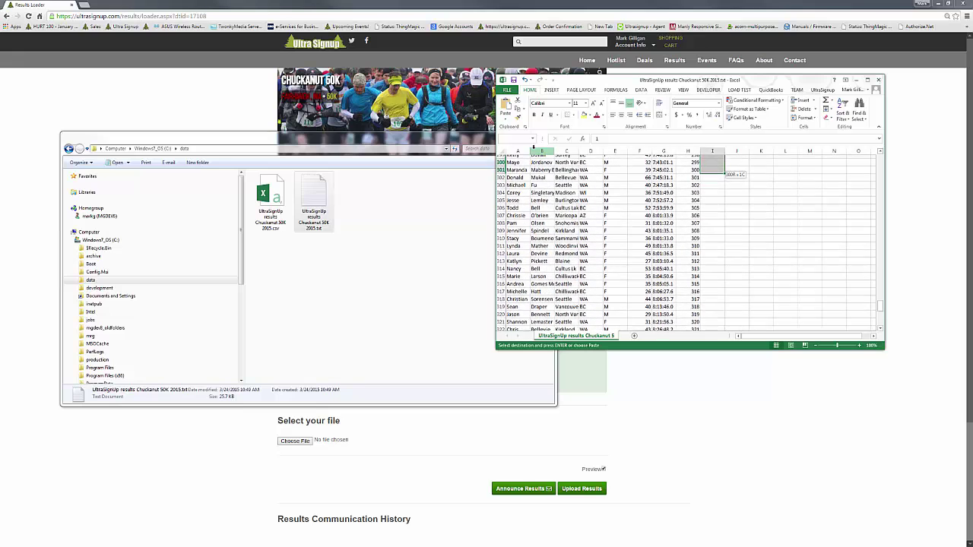
pyautogui.moveTo(718, 168); pyautogui.dragTo(719, 206)
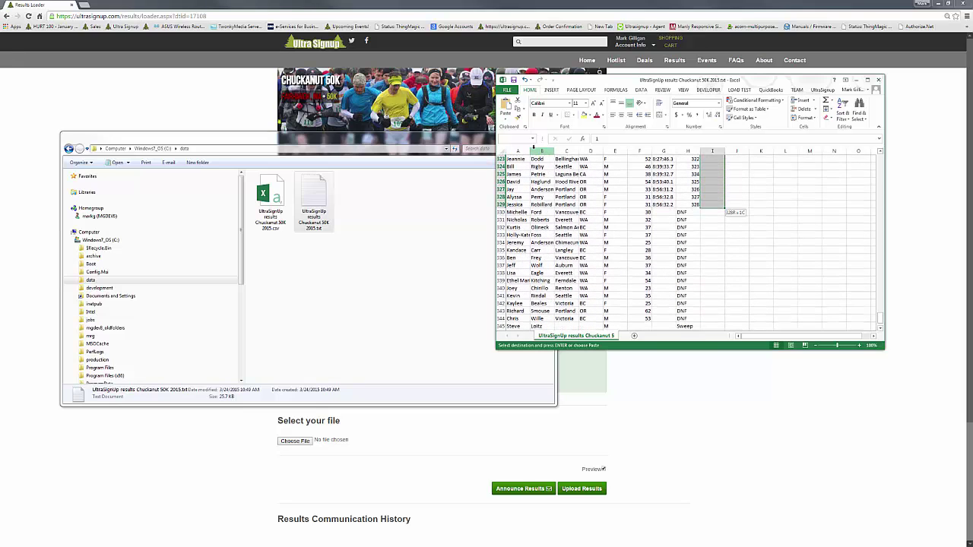
pyautogui.press('Return')
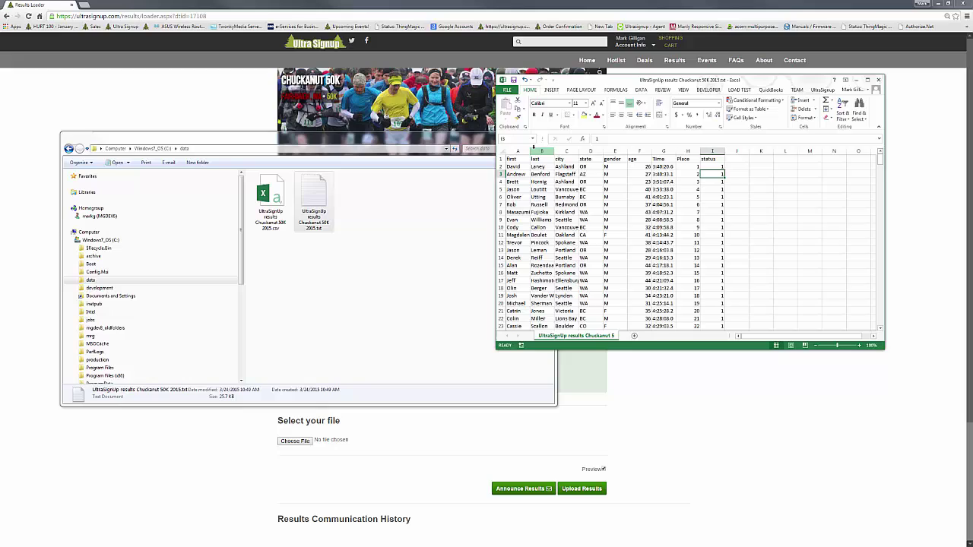
# Clear the DNF entries from the Place column in rows 330 to 344.
pyautogui.scroll(-13, 718, 204)
pyautogui.click(718, 203)
pyautogui.scroll(-20, 719, 190)
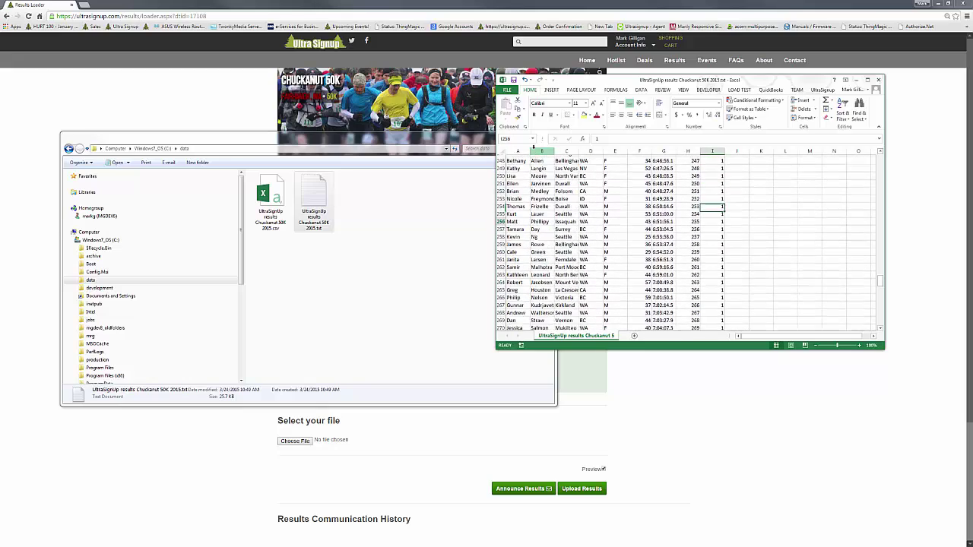
pyautogui.click(719, 190)
pyautogui.scroll(-9, 719, 190)
pyautogui.scroll(8, 719, 190)
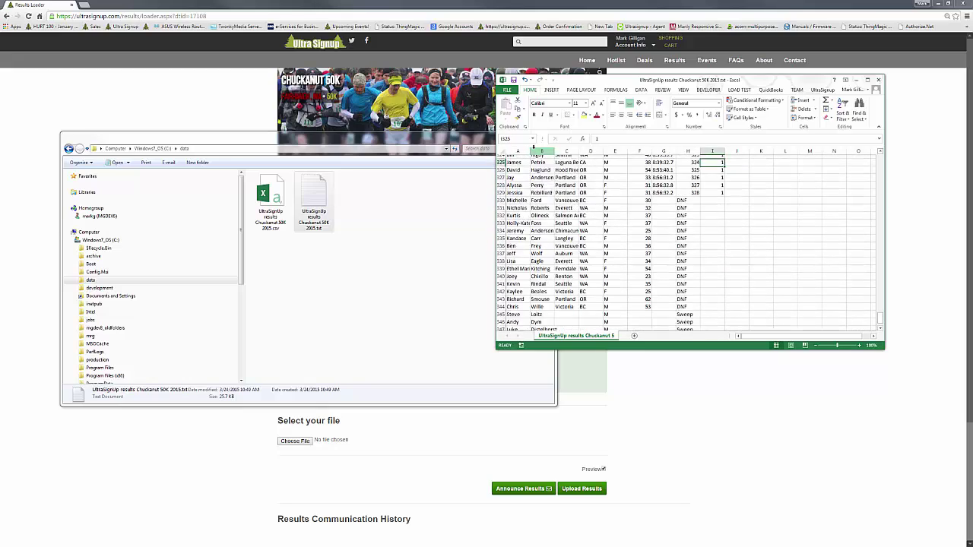
pyautogui.press('Down')
pyautogui.press('Down')
pyautogui.press('Down')
pyautogui.press('Down')
pyautogui.press('Down')
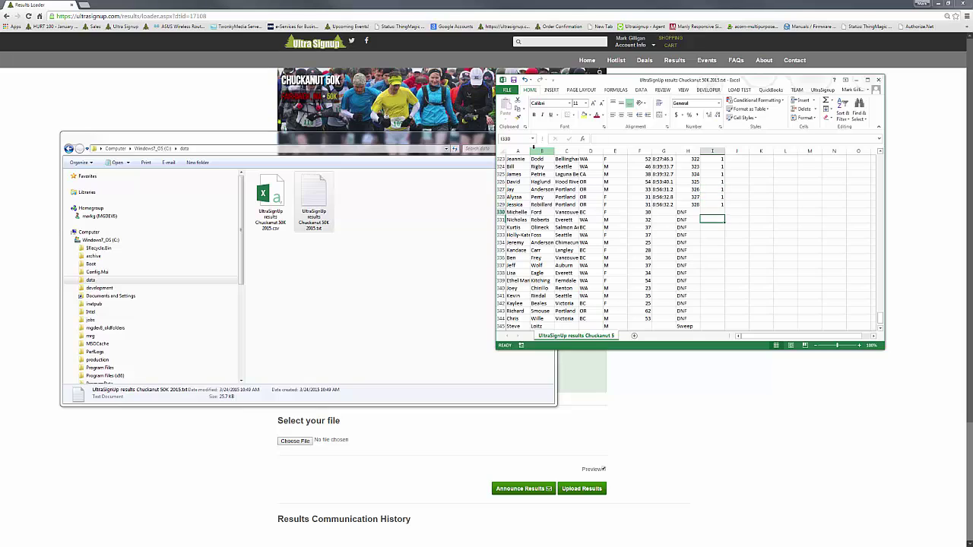
pyautogui.press('Left')
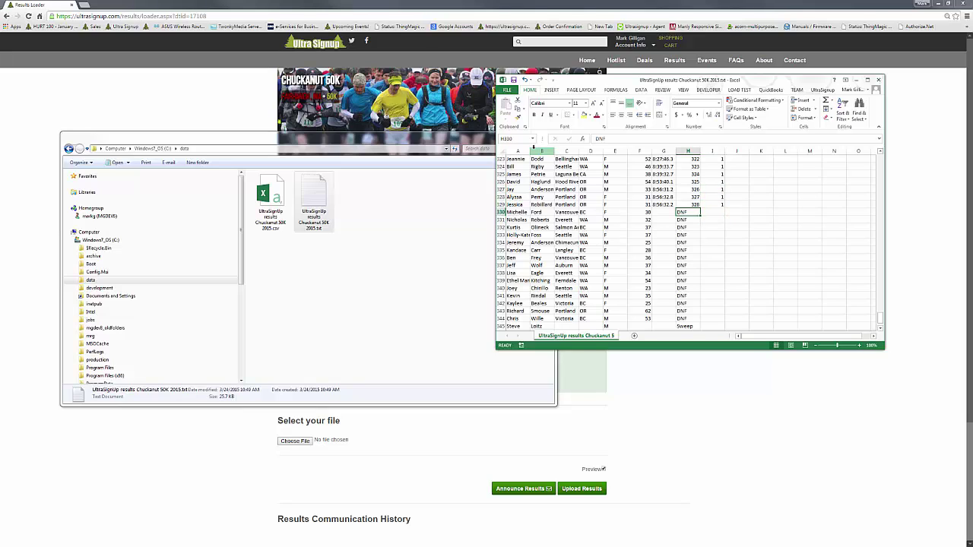
pyautogui.hotkey('shift', 'Down')
pyautogui.hotkey('shift', 'Down')
pyautogui.hotkey('shift', 'Down')
pyautogui.hotkey('shift', 'Down')
pyautogui.hotkey('shift', 'Down')
pyautogui.hotkey('shift', 'Down')
pyautogui.hotkey('shift', 'Down')
pyautogui.hotkey('shift', 'Down')
pyautogui.hotkey('shift', 'Down')
pyautogui.hotkey('shift', 'Down')
pyautogui.hotkey('shift', 'Down')
pyautogui.hotkey('shift', 'Down')
pyautogui.hotkey('shift', 'Down')
pyautogui.hotkey('shift', 'Down')
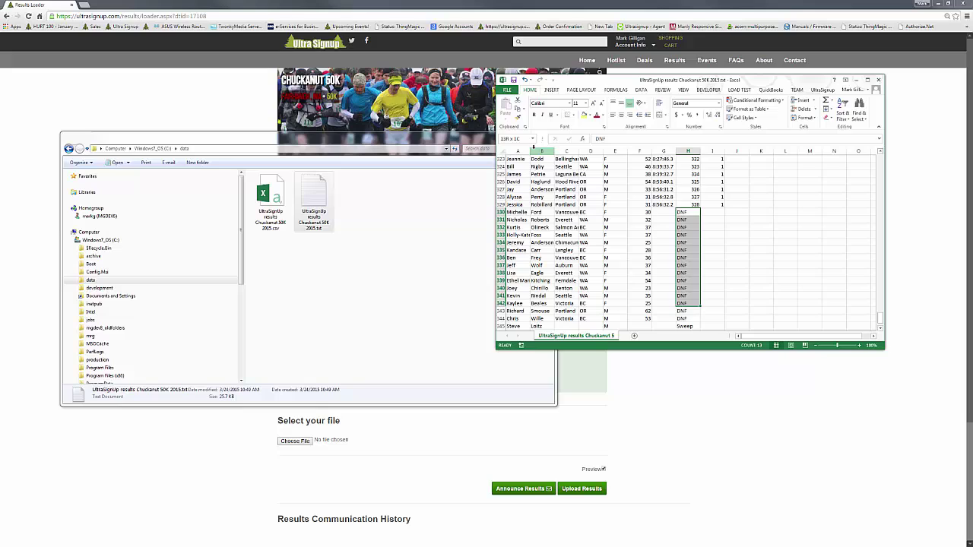
pyautogui.press('Delete')
# Enter status 2 for the non-finisher in row 330 and copy it down through row 344.
pyautogui.press('Right')
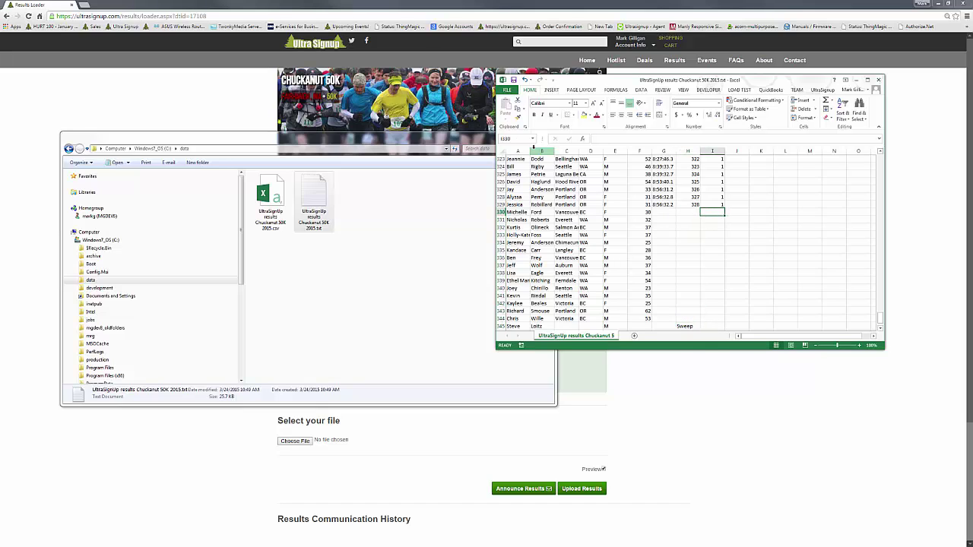
pyautogui.write('2')
pyautogui.hotkey('ctrl', 'Return')
pyautogui.hotkey('ctrl', 'c')
pyautogui.hotkey('shift', 'Down')
pyautogui.hotkey('shift', 'Down')
pyautogui.hotkey('shift', 'Down')
pyautogui.hotkey('shift', 'Down')
pyautogui.hotkey('shift', 'Down')
pyautogui.hotkey('shift', 'Down')
pyautogui.hotkey('shift', 'Down')
pyautogui.hotkey('shift', 'Down')
pyautogui.hotkey('shift', 'Down')
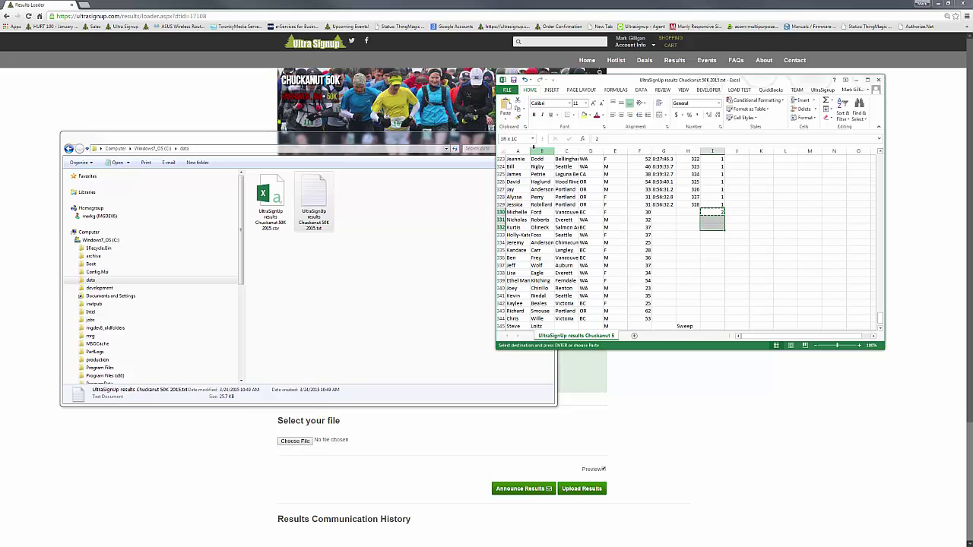
pyautogui.hotkey('shift', 'Down')
pyautogui.hotkey('shift', 'Down')
pyautogui.hotkey('shift', 'Down')
pyautogui.hotkey('shift', 'Down')
pyautogui.hotkey('shift', 'Down')
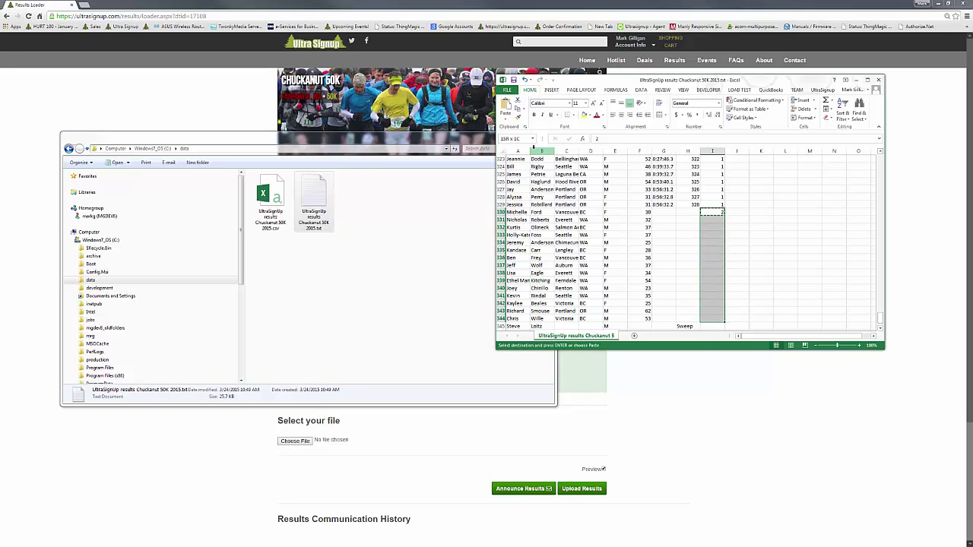
pyautogui.press('Return')
# Clear the contents of the Sweep runner rows at the end of the list, rows 345 to 350.
pyautogui.press('Down')
pyautogui.press('Down')
pyautogui.press('Down')
pyautogui.press('Down')
pyautogui.press('Down')
pyautogui.press('Down')
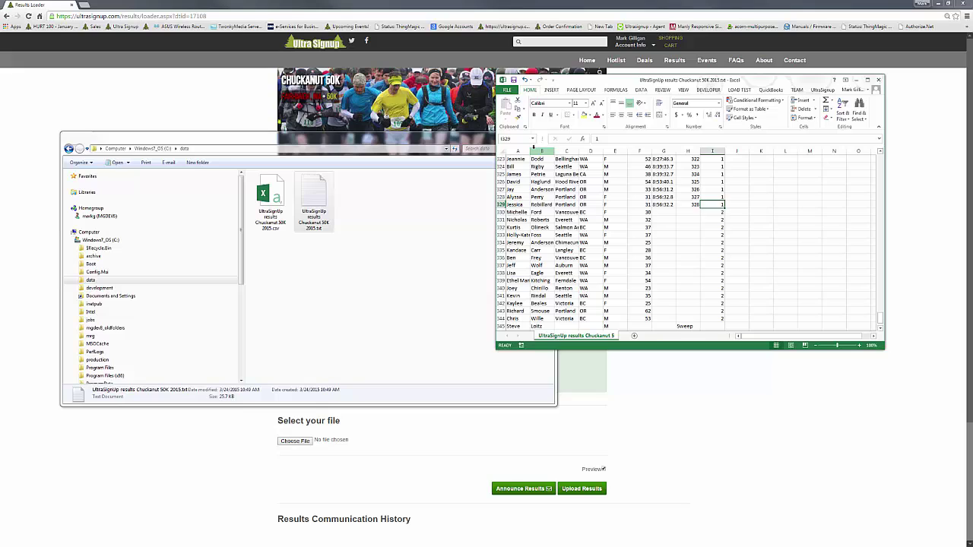
pyautogui.press('Down')
pyautogui.press('Down')
pyautogui.press('Down')
pyautogui.press('Down')
pyautogui.press('Down')
pyautogui.press('Down')
pyautogui.press('Down')
pyautogui.press('Down')
pyautogui.press('Down')
pyautogui.press('Down')
pyautogui.press('Down')
pyautogui.press('Down')
pyautogui.press('Down')
pyautogui.press('Down')
pyautogui.press('Down')
pyautogui.press('Down')
pyautogui.press('Down')
pyautogui.press('Down')
pyautogui.press('Down')
pyautogui.press('Down')
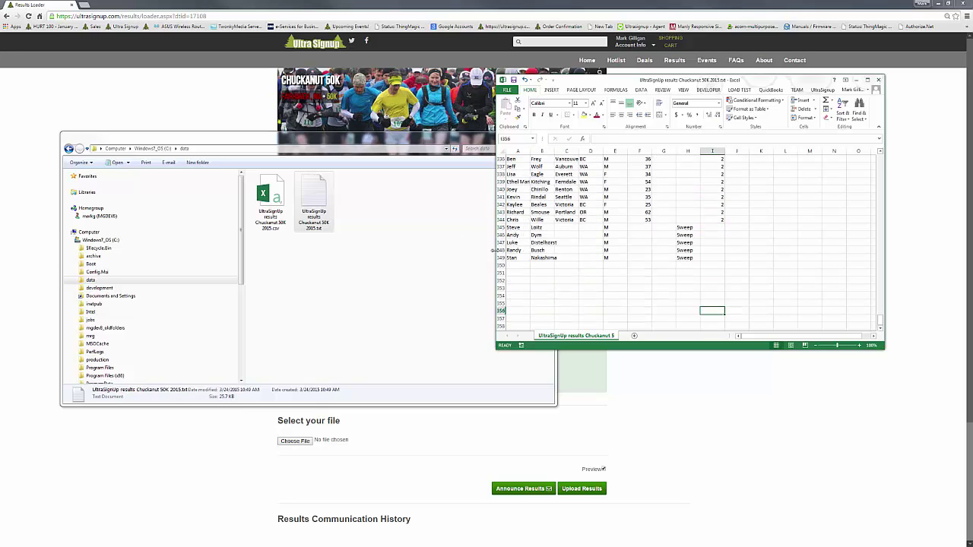
pyautogui.moveTo(501, 228); pyautogui.dragTo(509, 266)
pyautogui.press('Delete')
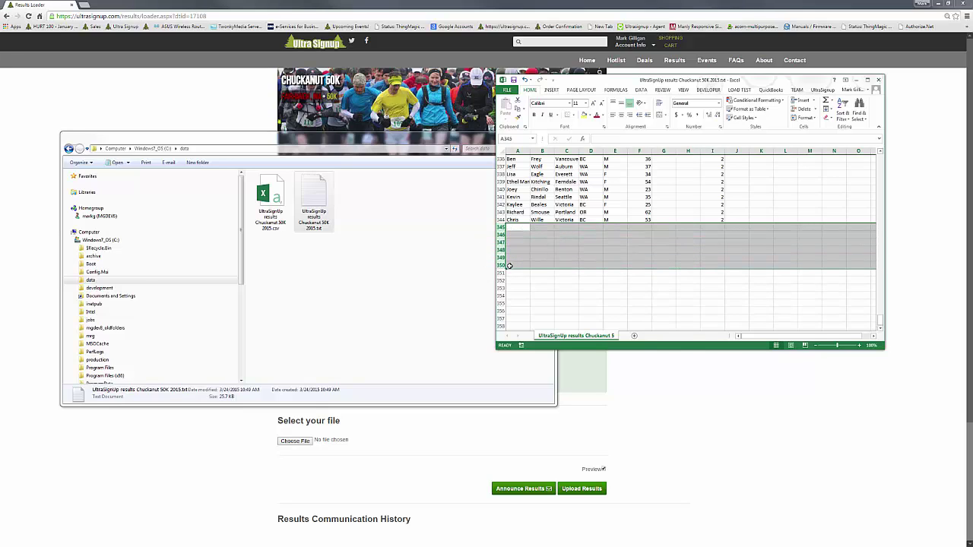
pyautogui.click(556, 235)
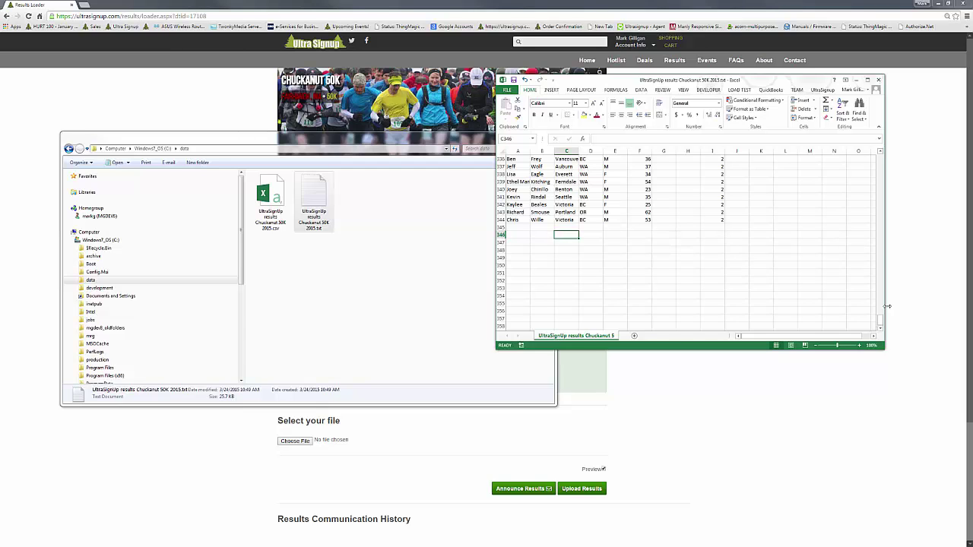
# Review the whole results sheet from the header row to the last runner and return to the first rows.
pyautogui.moveTo(883, 322); pyautogui.dragTo(891, 153)
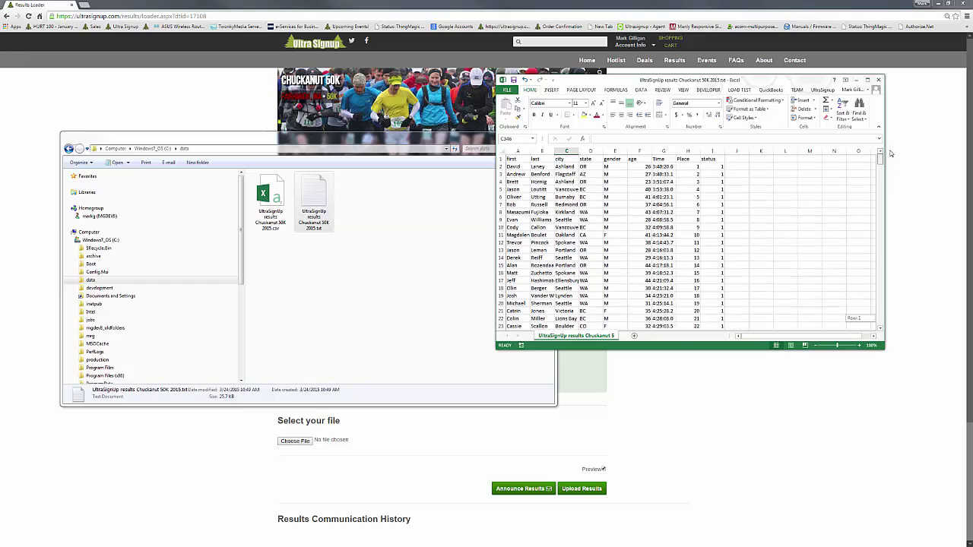
pyautogui.click(588, 202)
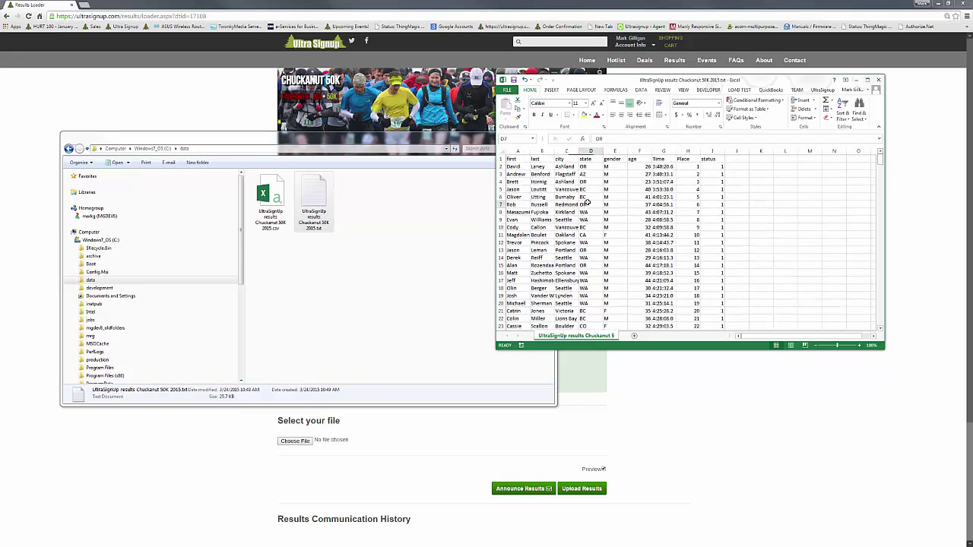
pyautogui.press('pagedown')
pyautogui.press('pagedown')
pyautogui.press('pagedown')
pyautogui.press('pagedown')
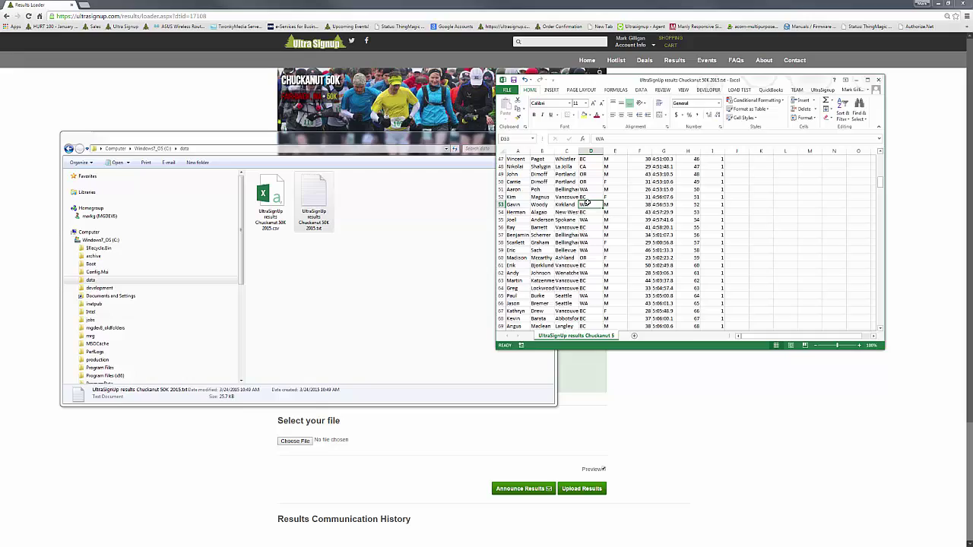
pyautogui.press('pagedown')
pyautogui.press('pagedown')
pyautogui.press('pagedown')
pyautogui.press('pagedown')
pyautogui.press('pagedown')
pyautogui.press('pagedown')
pyautogui.press('pagedown')
pyautogui.press('pagedown')
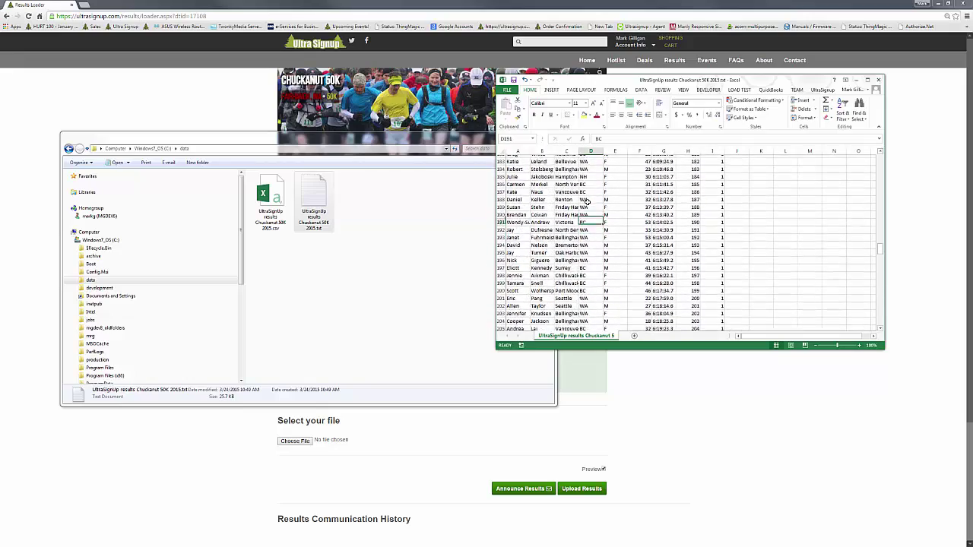
pyautogui.scroll(-10, 587, 202)
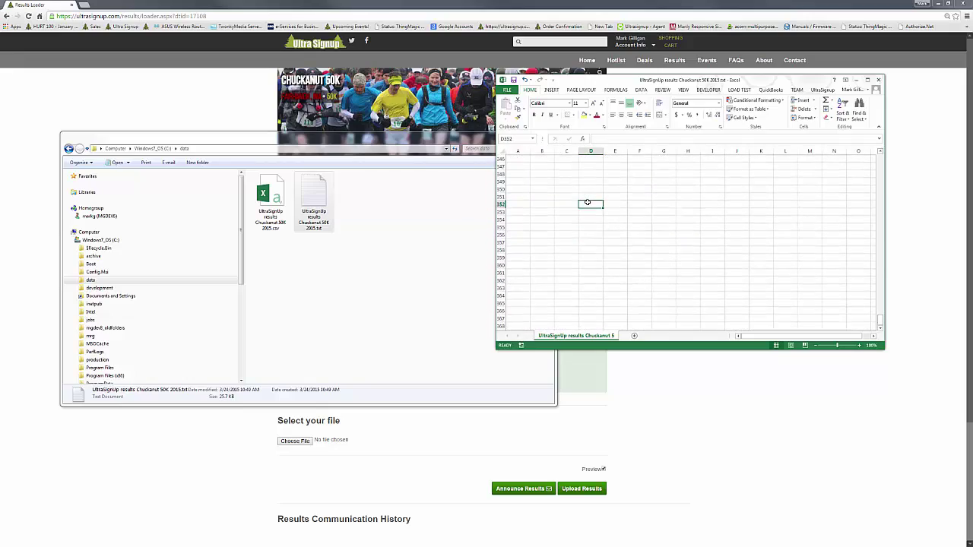
pyautogui.scroll(9, 587, 202)
pyautogui.press('pageup')
pyautogui.press('pageup')
pyautogui.press('pageup')
pyautogui.press('pageup')
pyautogui.press('pageup')
pyautogui.press('pageup')
pyautogui.press('pageup')
pyautogui.press('pageup')
pyautogui.press('pageup')
pyautogui.press('pageup')
pyautogui.press('pageup')
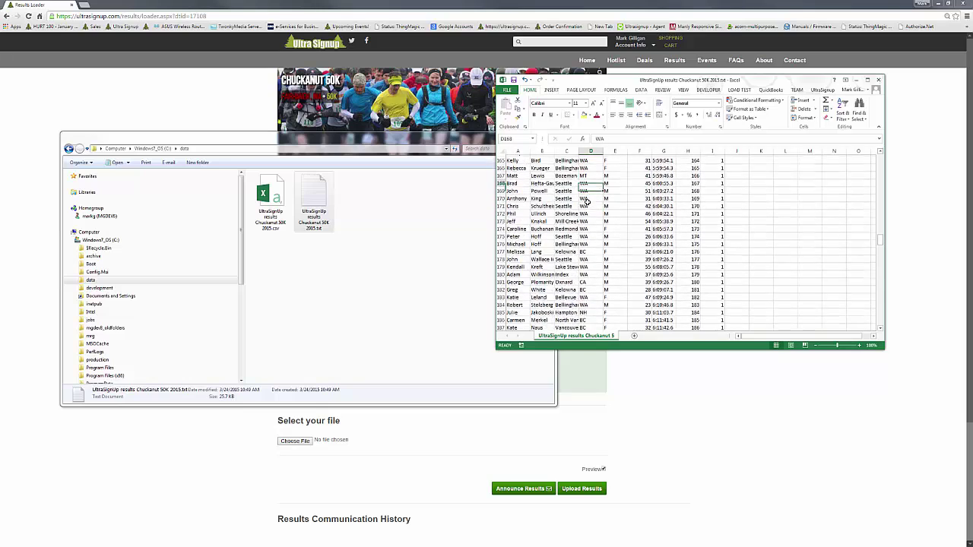
pyautogui.press('pageup')
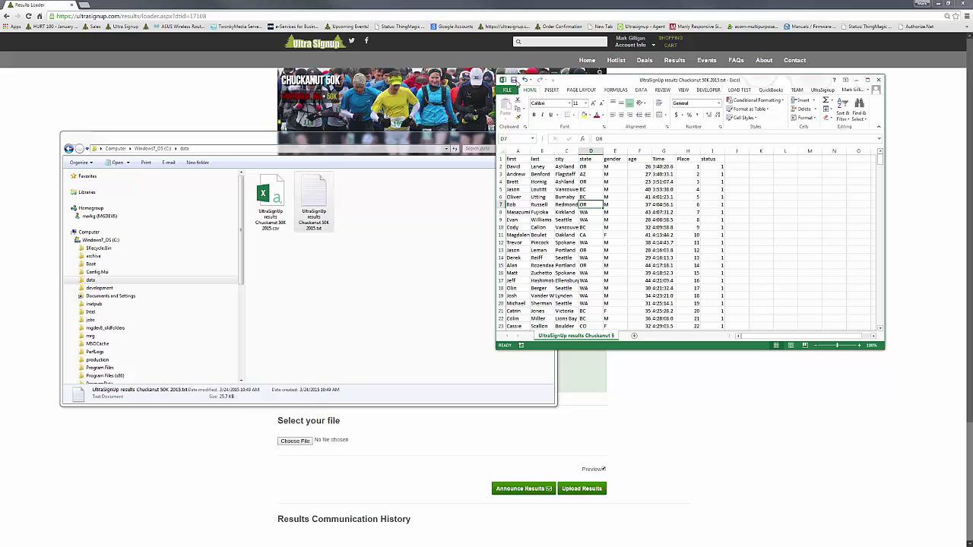
# Save the sheet as results in the C: data folder in CSV (Comma delimited) format, keeping that format.
pyautogui.click(514, 79)
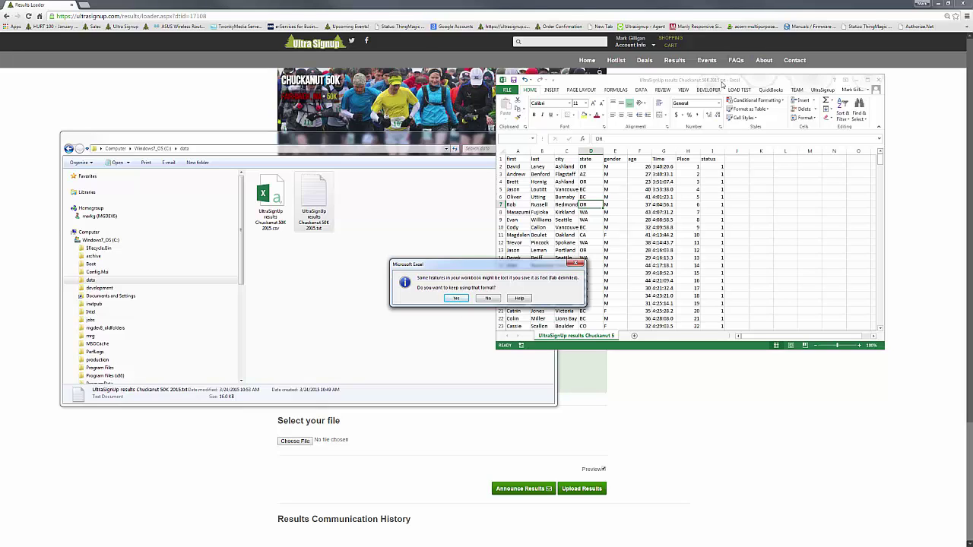
pyautogui.click(482, 300)
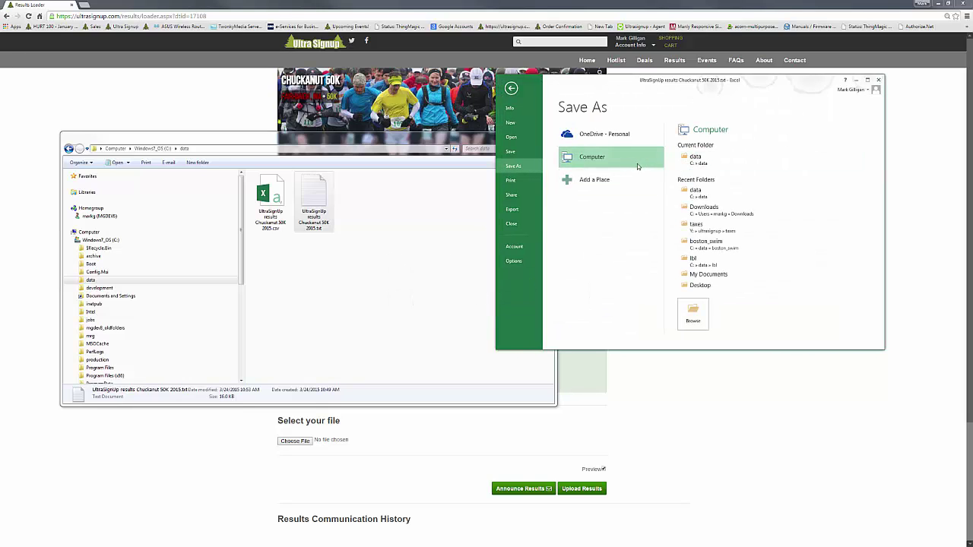
pyautogui.click(685, 192)
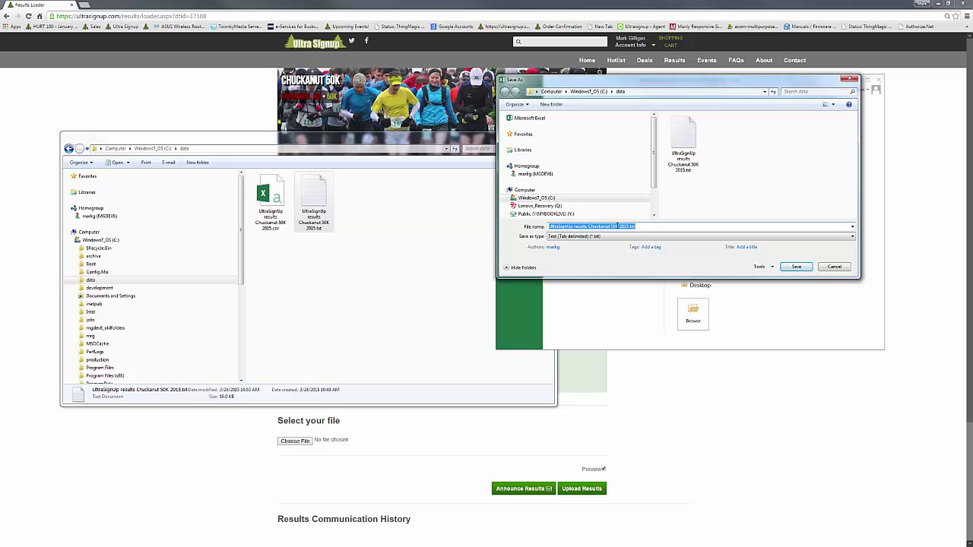
pyautogui.click(625, 226)
pyautogui.moveTo(630, 226); pyautogui.dragTo(600, 226)
pyautogui.click(648, 227)
pyautogui.hotkey('ctrl', 'a')
pyautogui.write('res')
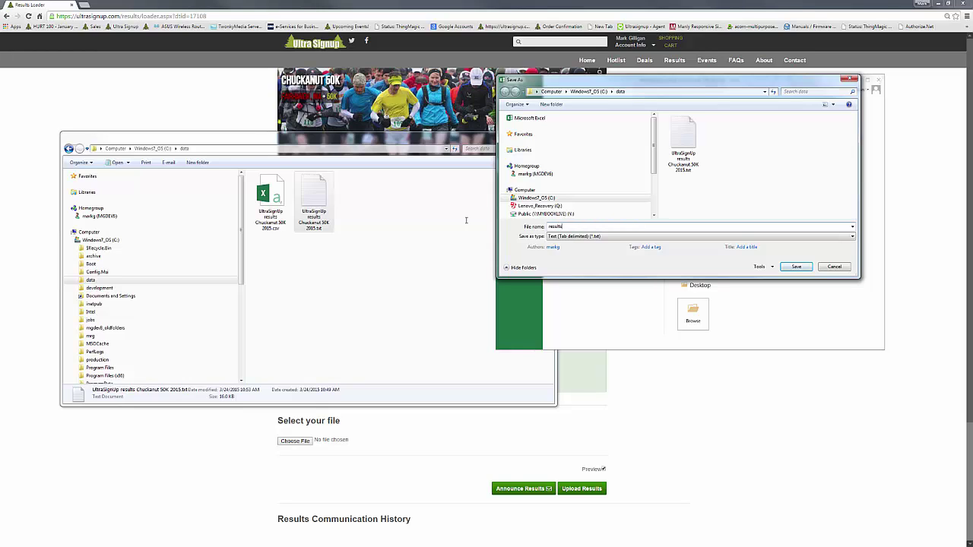
pyautogui.click(576, 237)
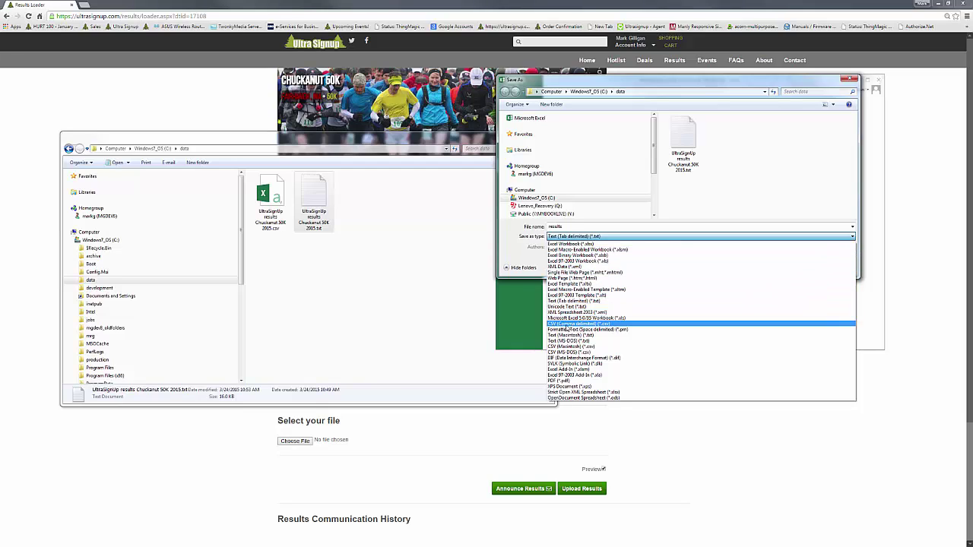
pyautogui.click(581, 327)
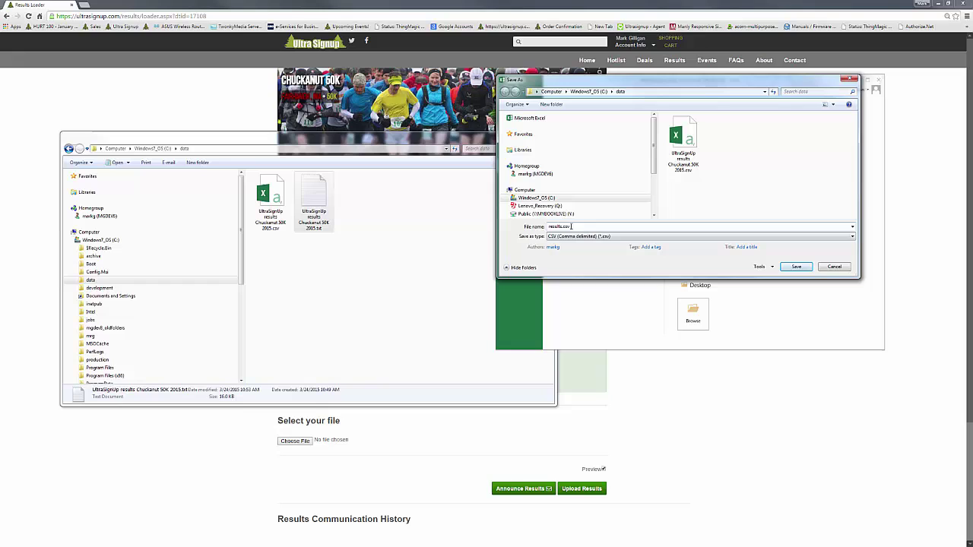
pyautogui.click(796, 267)
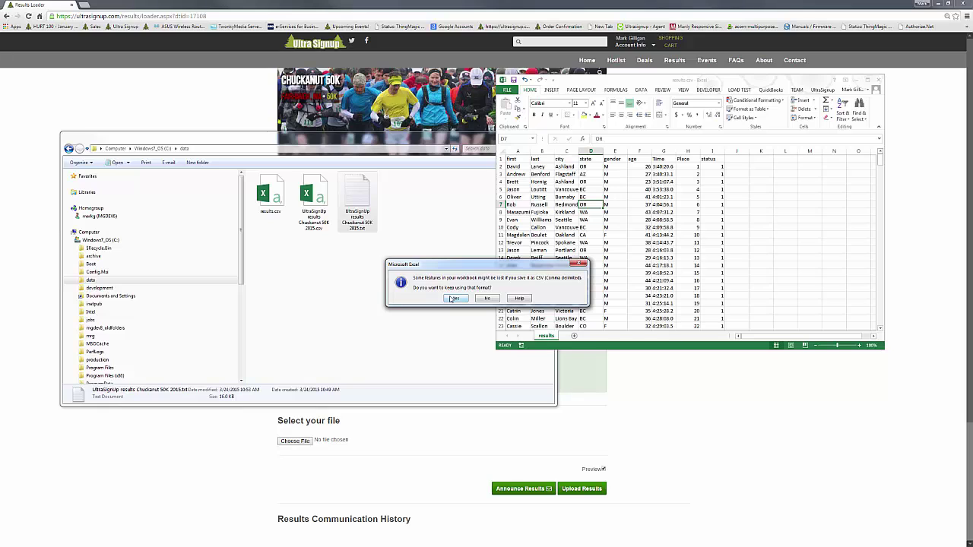
pyautogui.click(453, 298)
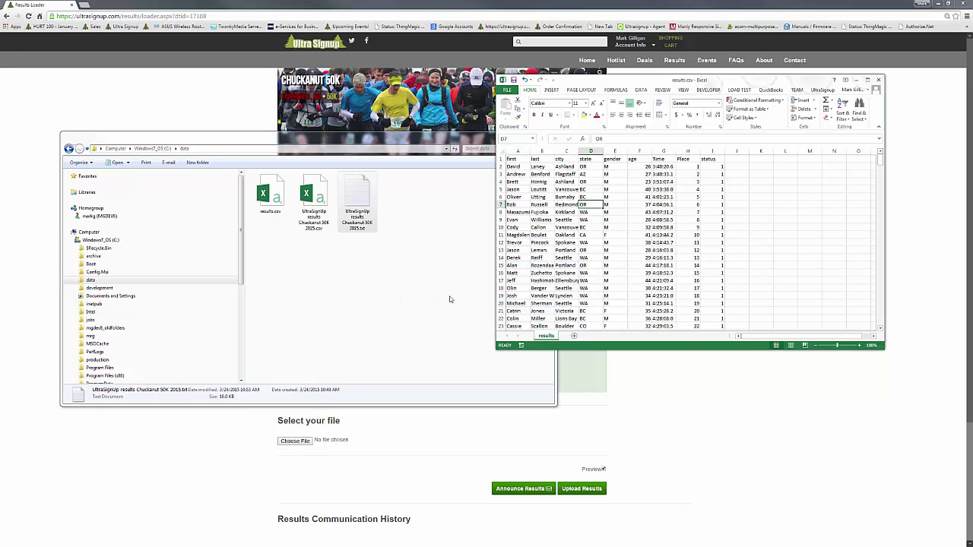
# Close the results.csv workbook without saving again and close the data folder window.
pyautogui.click(878, 80)
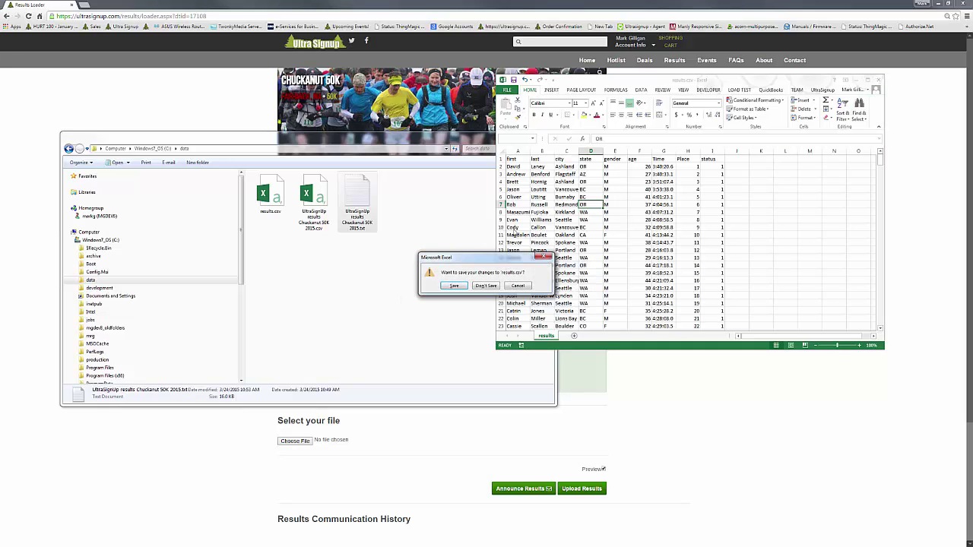
pyautogui.click(480, 287)
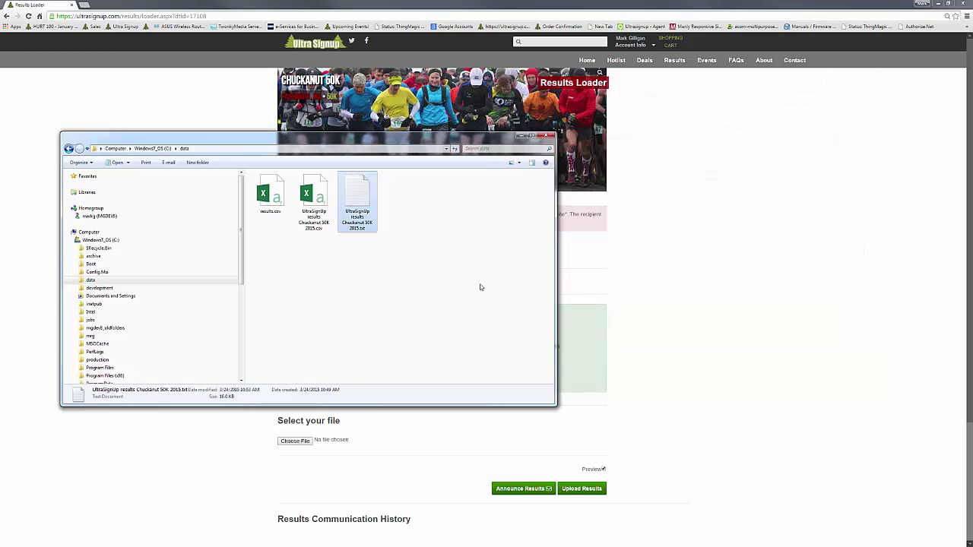
pyautogui.click(547, 135)
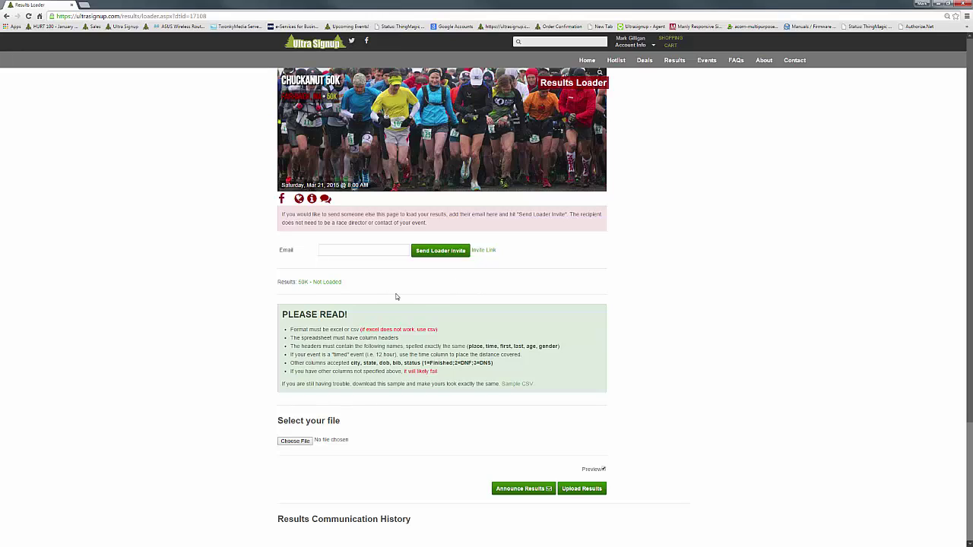
# Choose results.csv from the data folder as the Chuckanut 50K results file and upload it with Preview enabled.
pyautogui.click(289, 443)
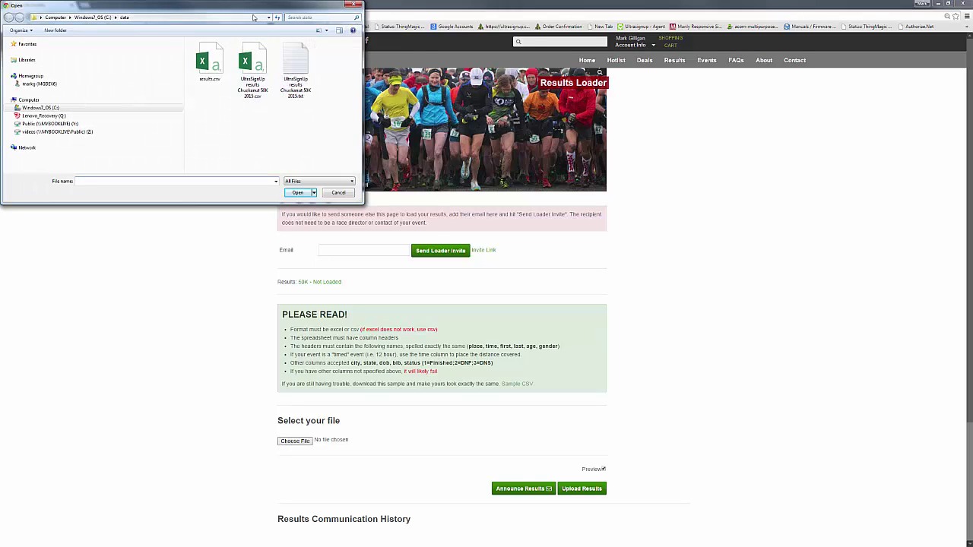
pyautogui.moveTo(254, 7); pyautogui.dragTo(320, 74)
pyautogui.click(282, 142)
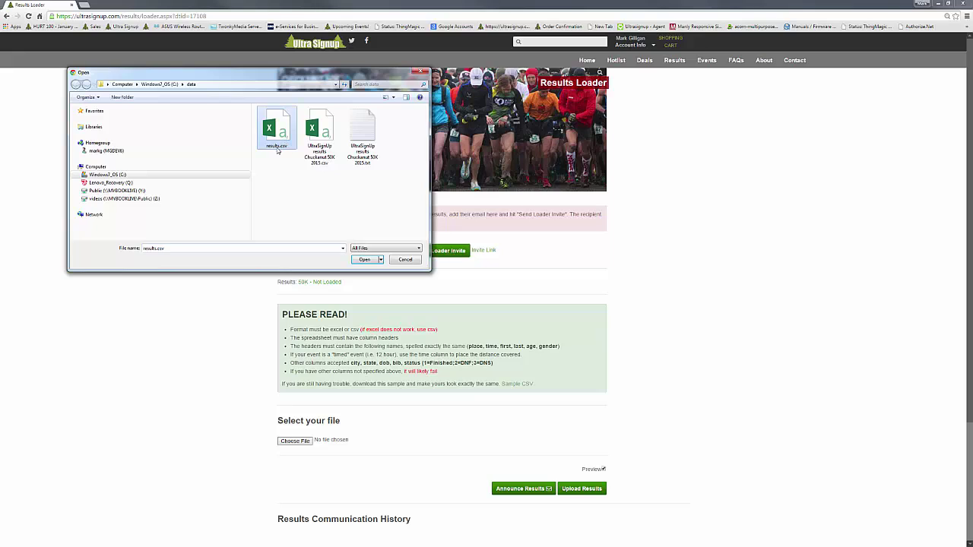
pyautogui.click(365, 259)
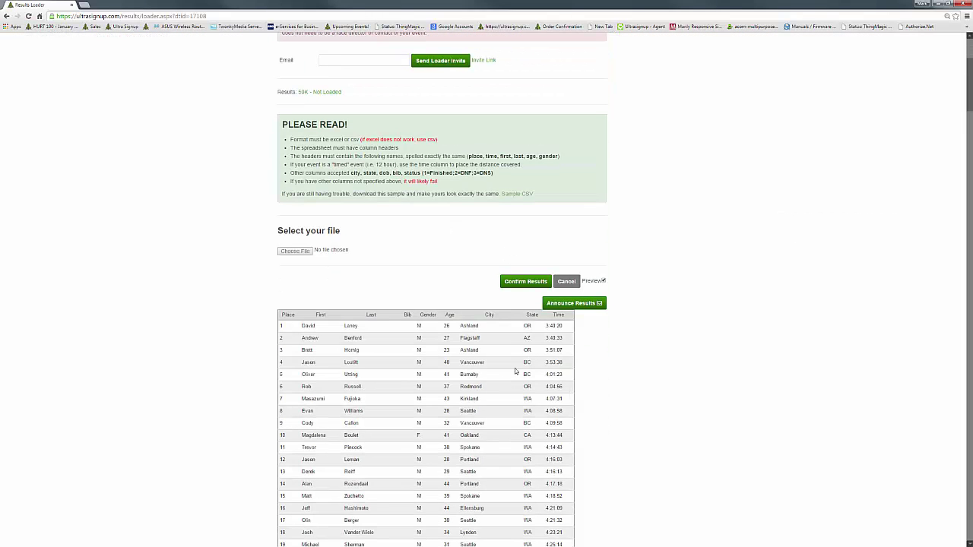
# Check the places, runner details and times in the previewed table and confirm the results.
pyautogui.scroll(-1, 390, 348)
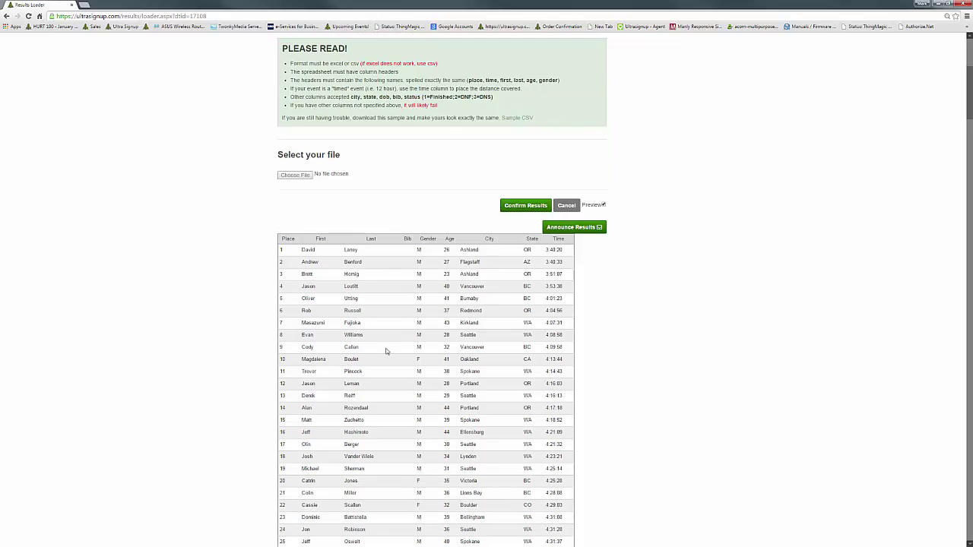
pyautogui.scroll(-8, 414, 300)
pyautogui.scroll(-7, 437, 349)
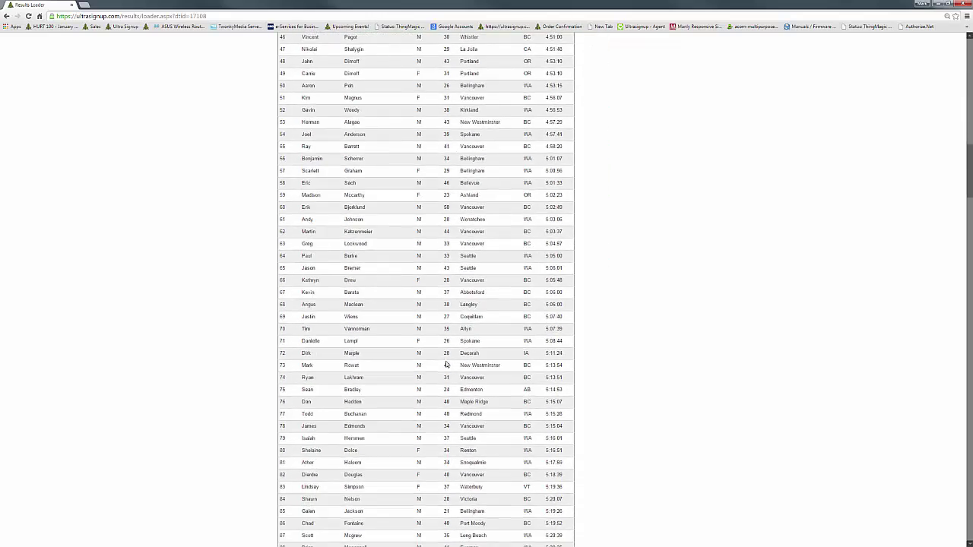
pyautogui.scroll(-5, 449, 368)
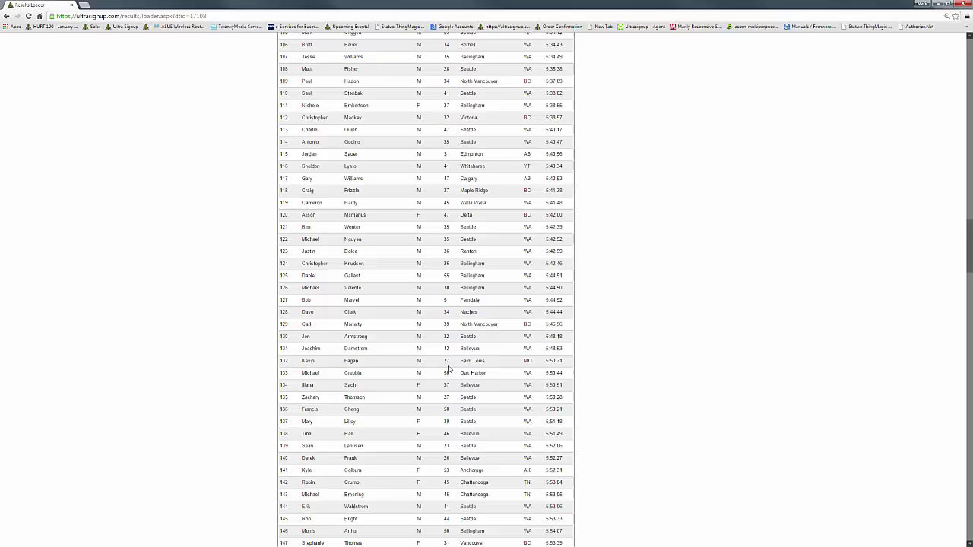
pyautogui.scroll(12, 451, 363)
pyautogui.scroll(10, 451, 359)
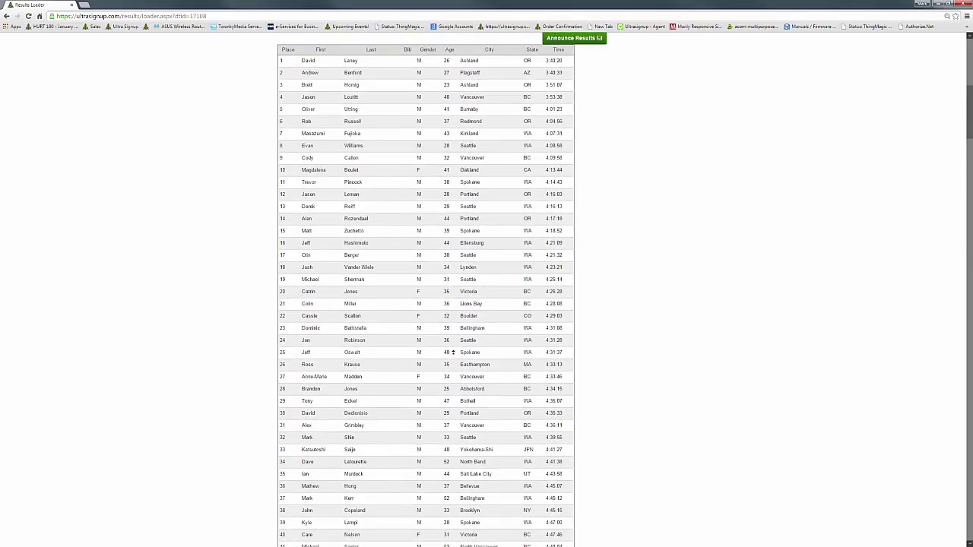
pyautogui.scroll(-4, 459, 356)
pyautogui.scroll(4, 460, 356)
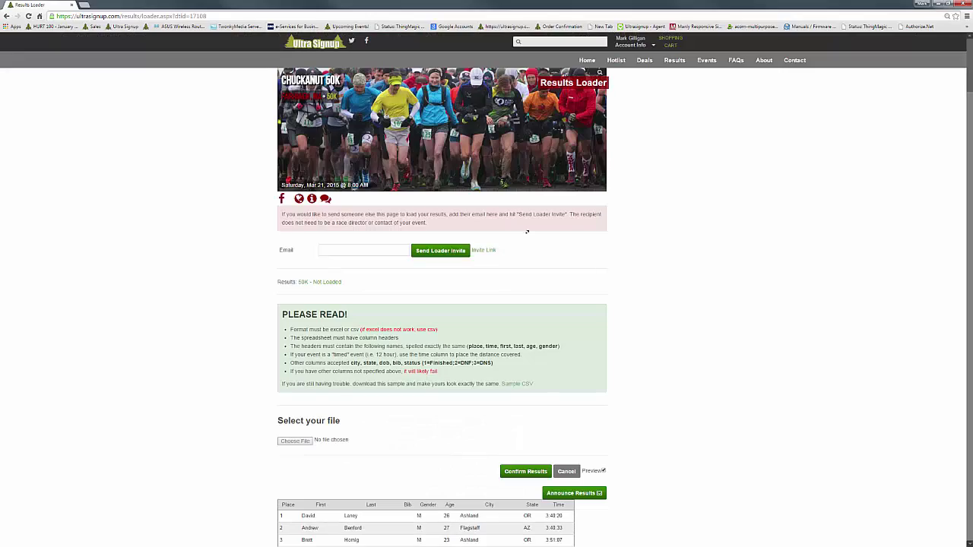
pyautogui.scroll(-2, 522, 374)
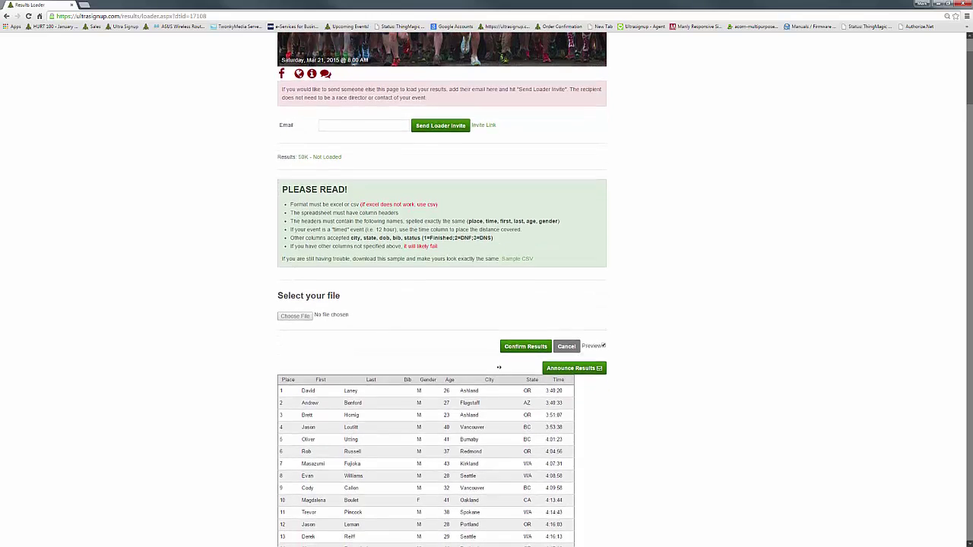
pyautogui.click(523, 347)
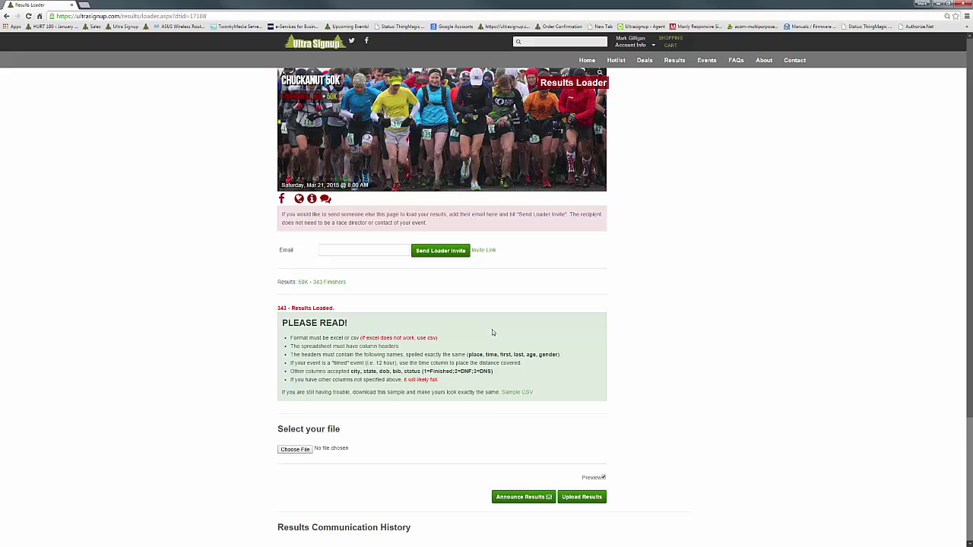
# Open the loaded 50K results page and collapse the Finishers group to view the Did Not Finish runners.
pyautogui.click(314, 285)
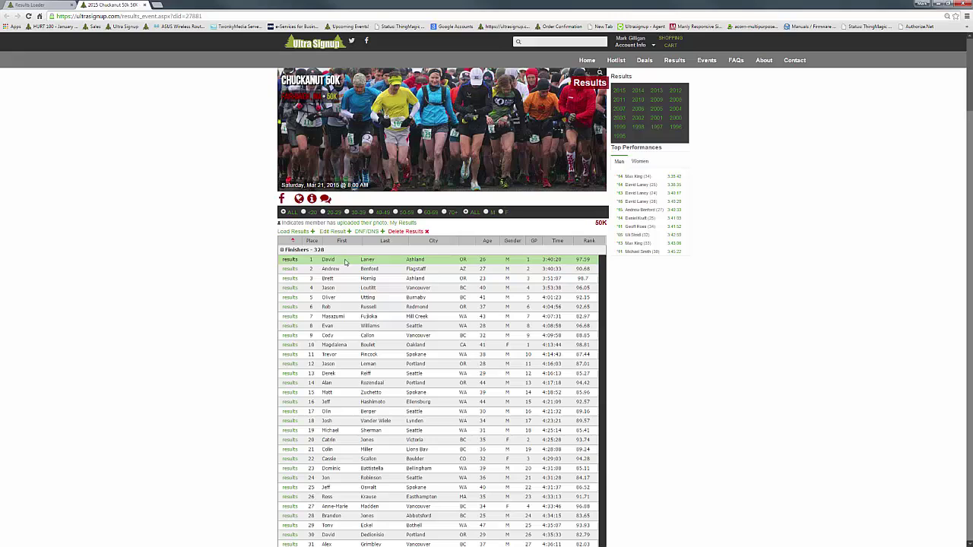
pyautogui.click(282, 251)
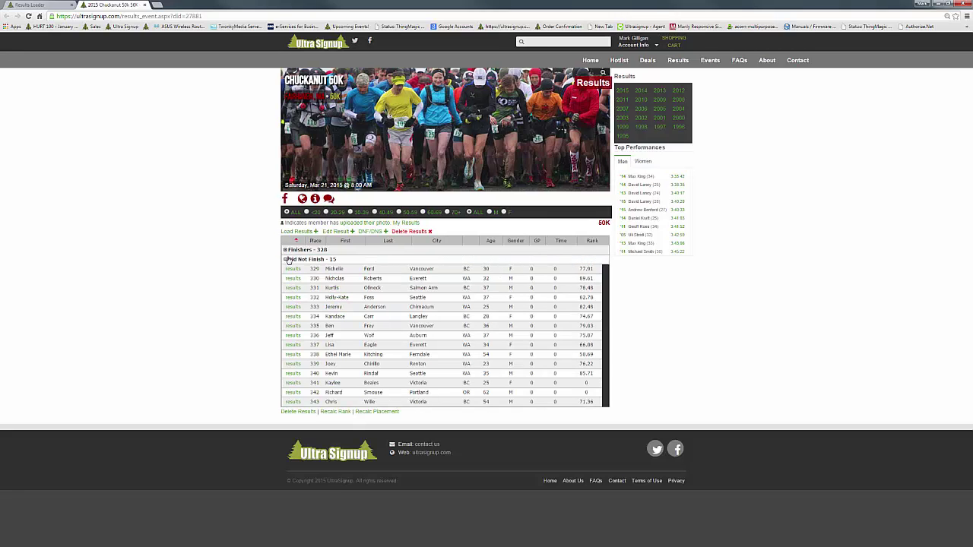